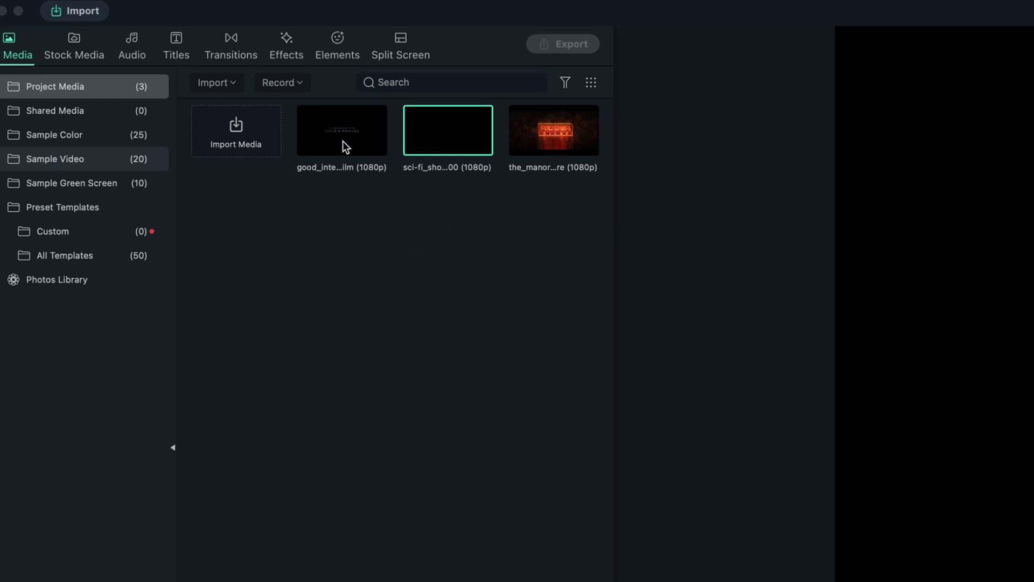
Mark the manor clip from 00:00:17:06 to 00:01:32:04 in the preview
left_click(547, 140)
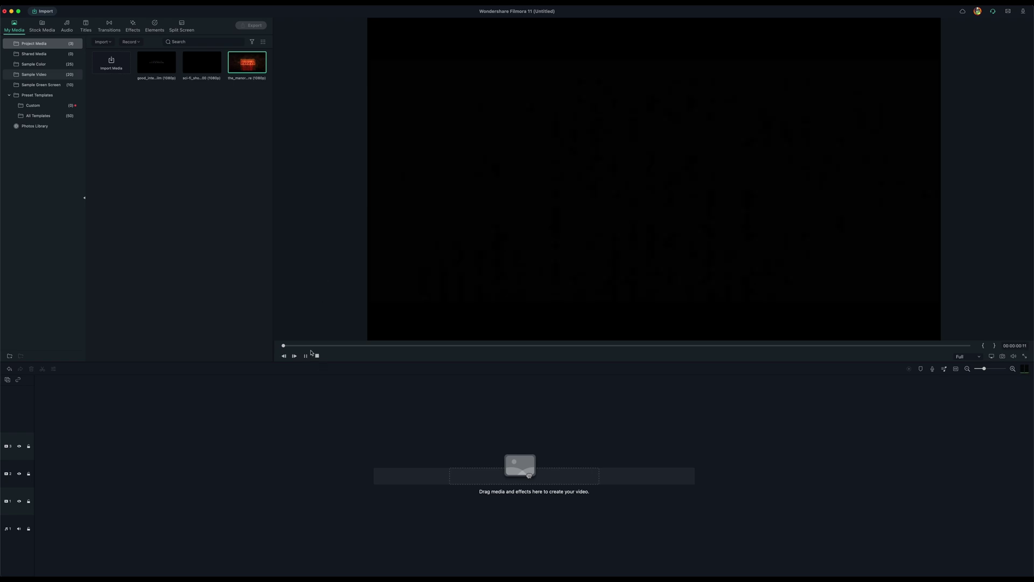
left_click(306, 355)
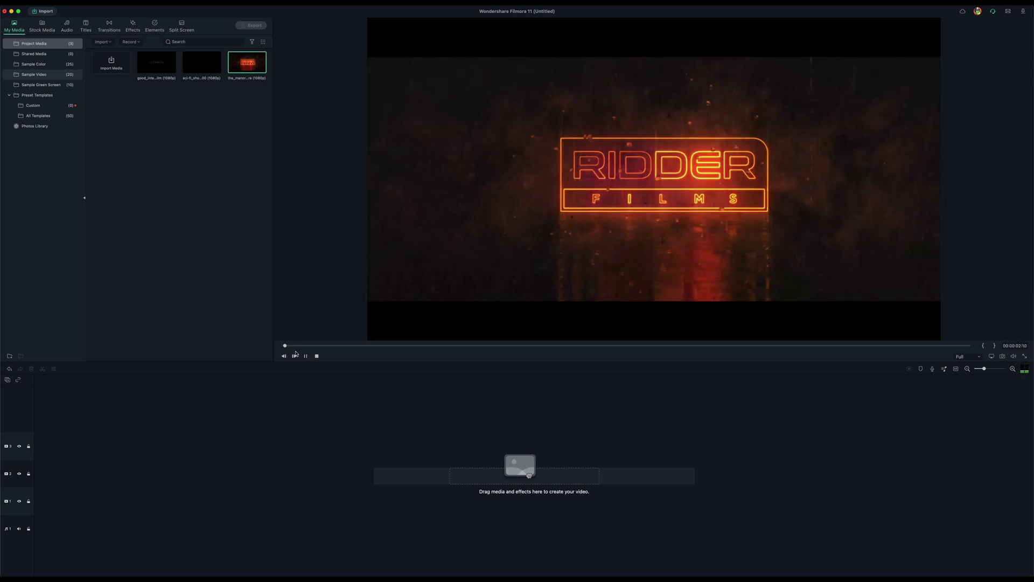
left_click(296, 346)
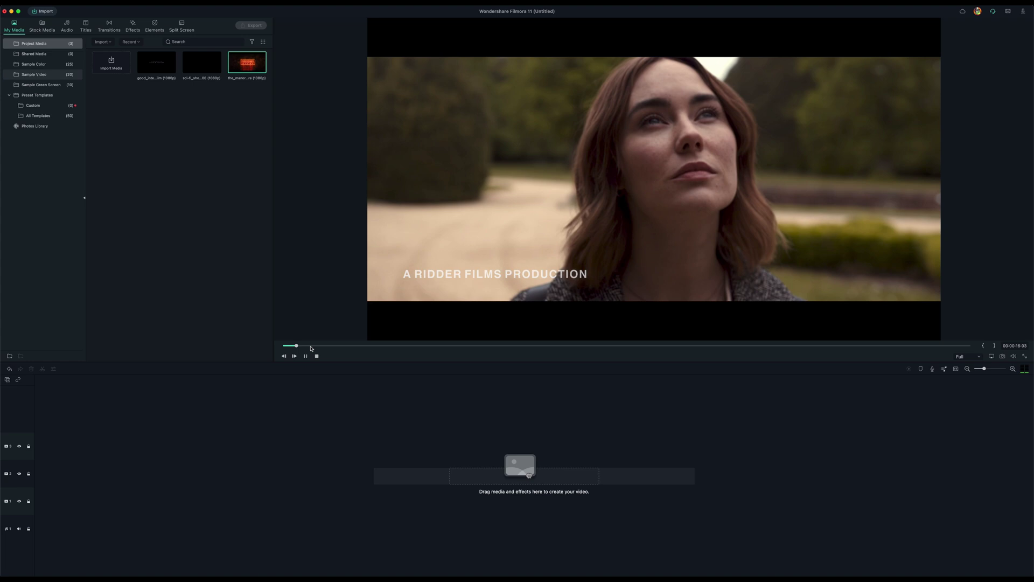
left_click(305, 356)
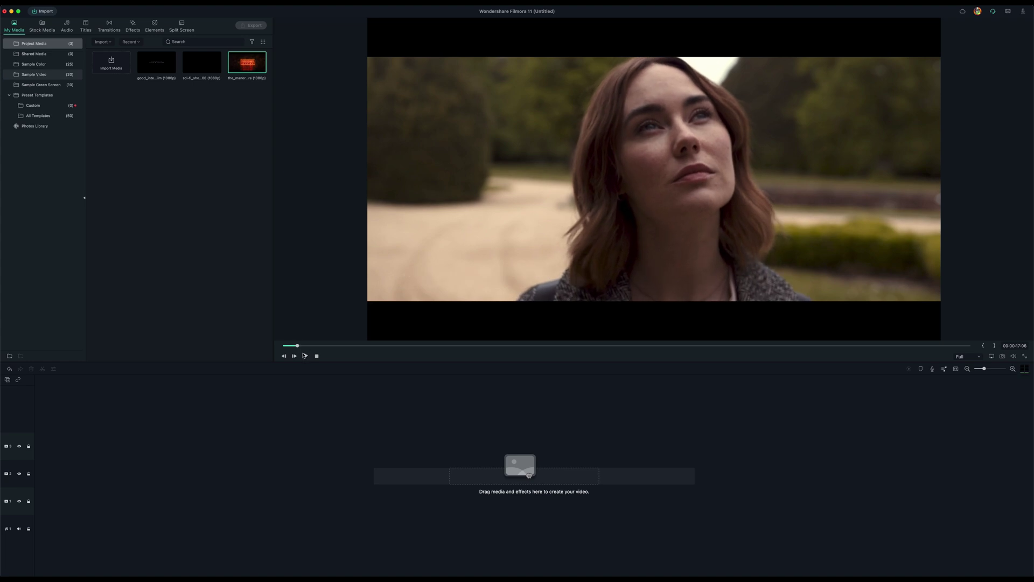
left_click(984, 346)
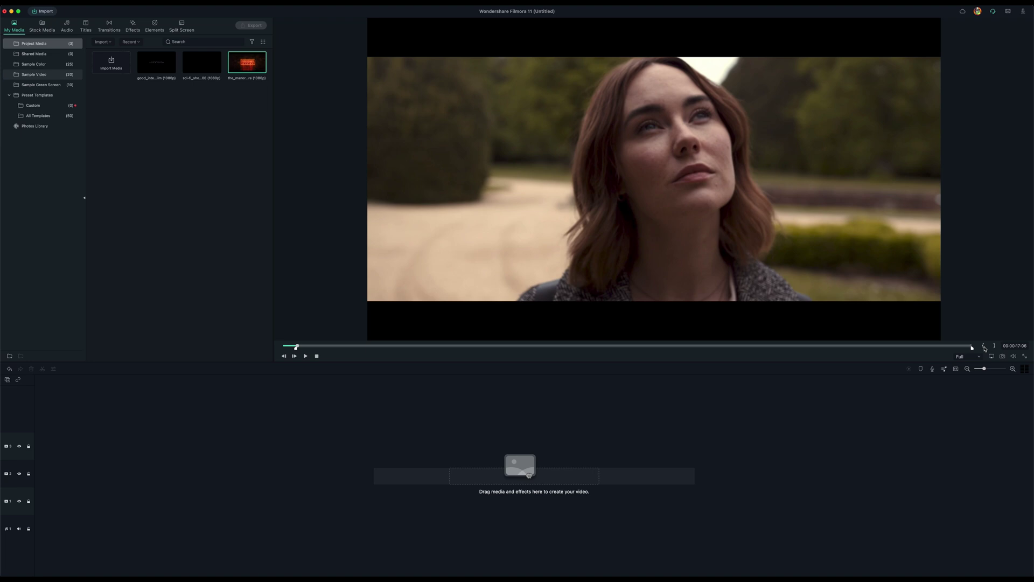
left_click(361, 345)
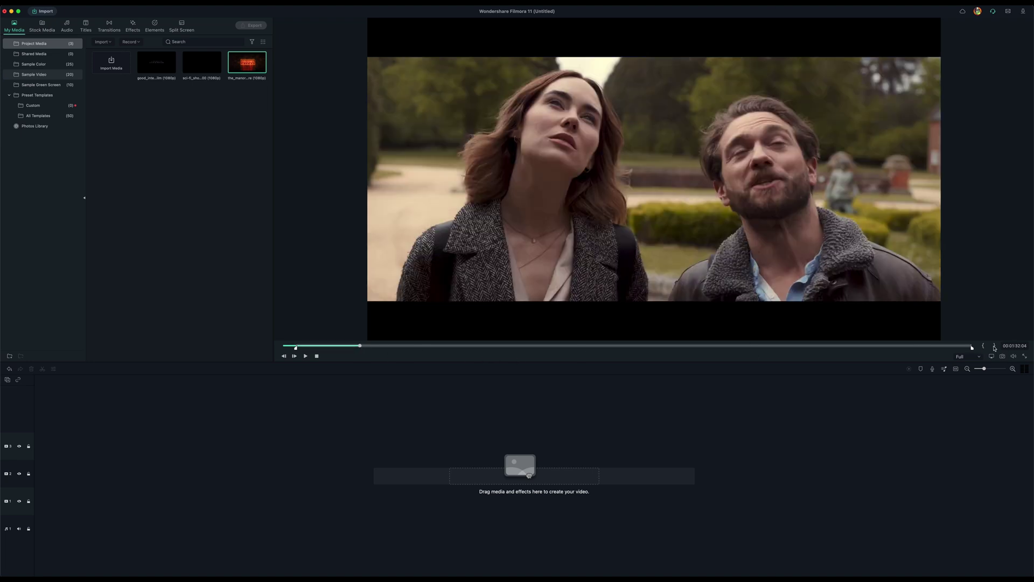
left_click(995, 347)
Drop the marked manor excerpt onto track 2 at 00:00 and zoom the timeline in on it
left_click_drag(453, 298, 163, 473)
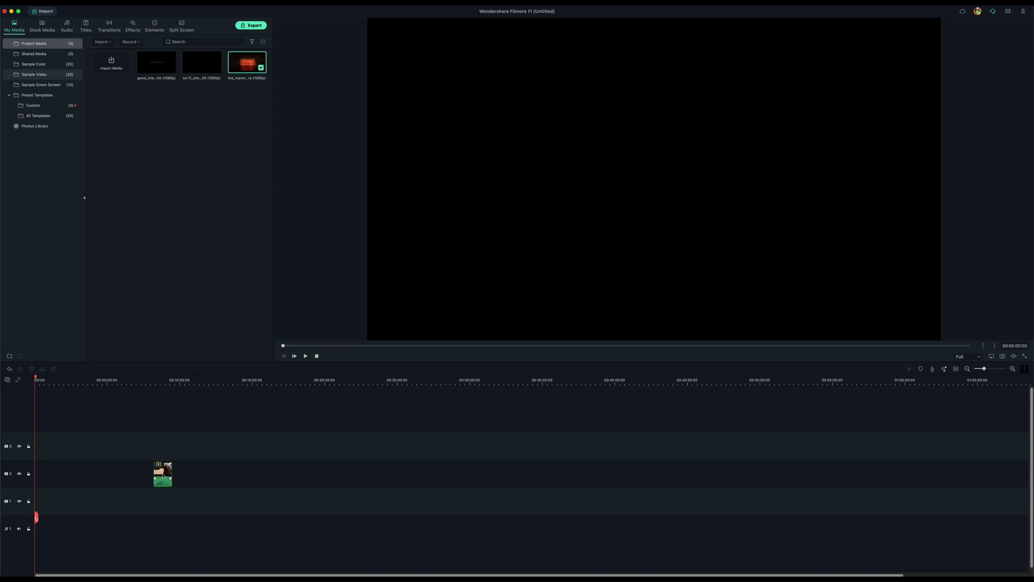
left_click_drag(163, 473, 44, 473)
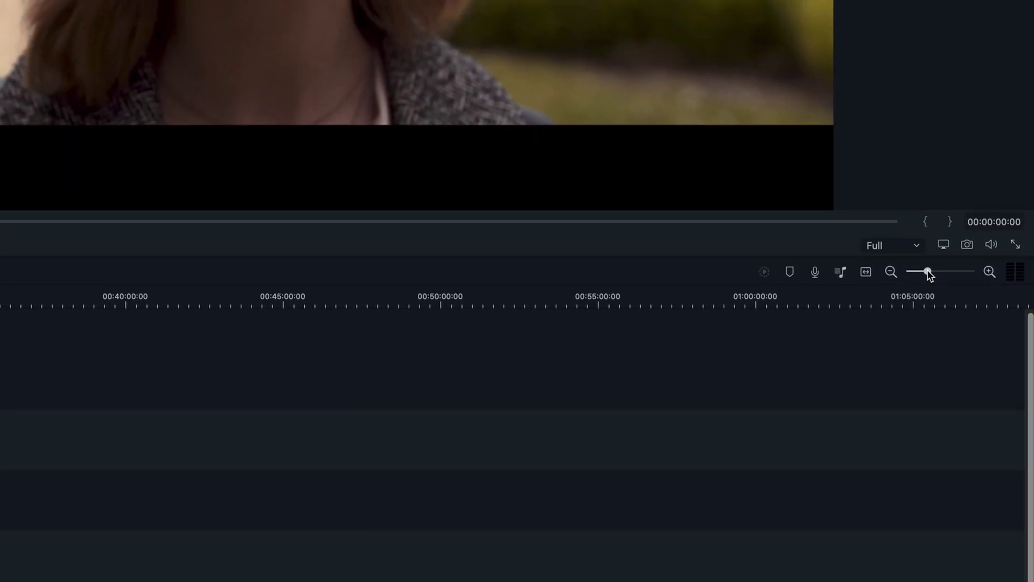
left_click_drag(929, 273, 950, 273)
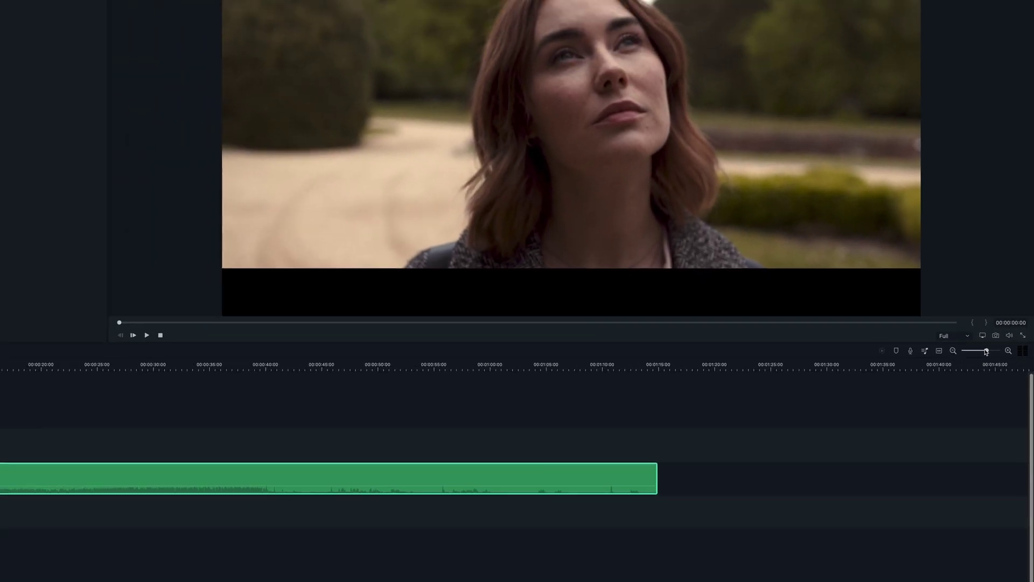
left_click_drag(986, 351, 979, 352)
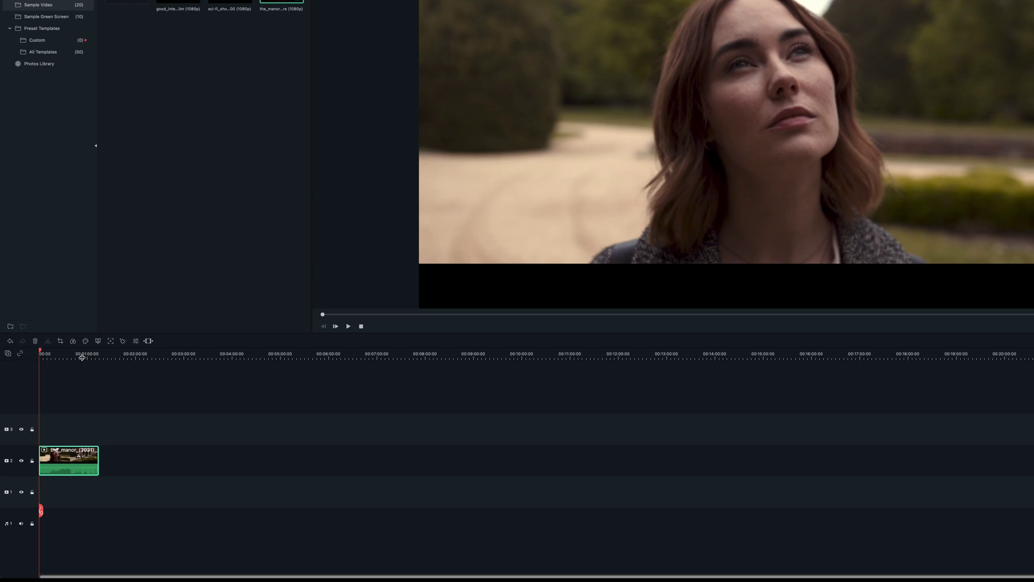
scroll(140, 386, "up", 3)
scroll(269, 161, "down", 2)
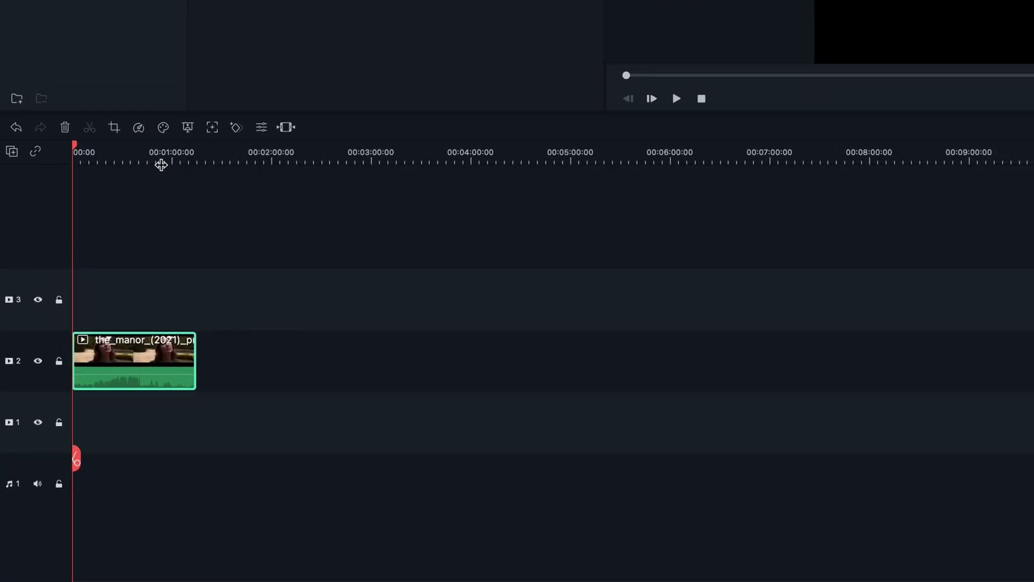
scroll(161, 164, "up", 3)
scroll(302, 164, "down", 2)
scroll(369, 162, "up", 3)
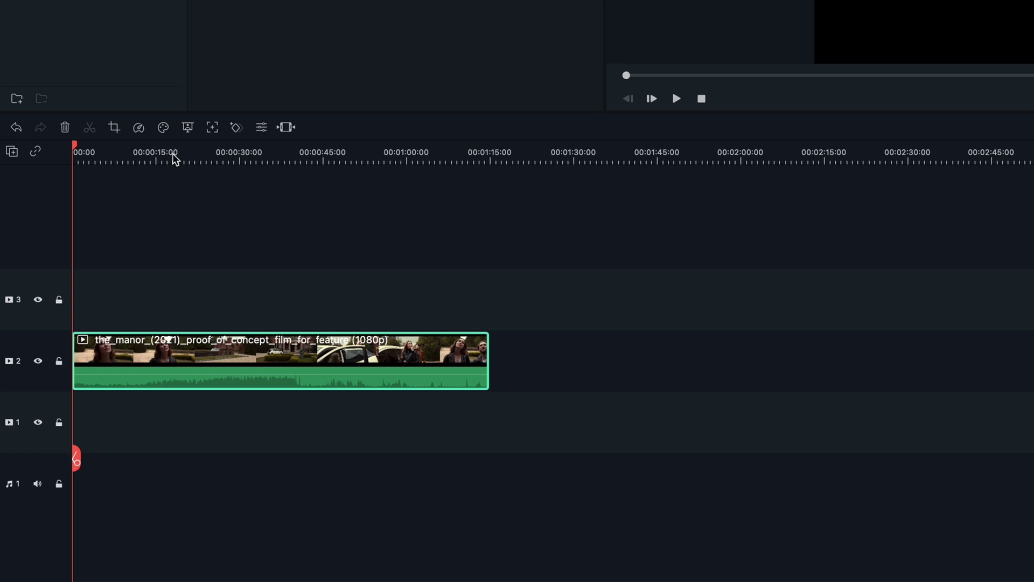
Split the manor clip near 00:00:19 and drag the second piece later, leaving a gap
left_click(173, 156)
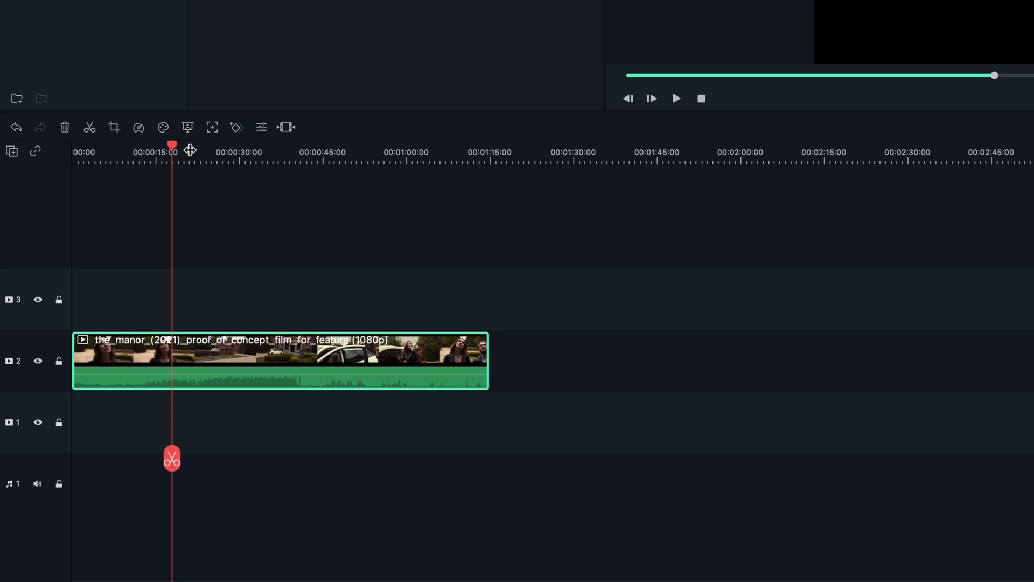
mouse_move(173, 146)
left_mouse_down()
mouse_move(209, 152)
mouse_move(188, 154)
left_mouse_up()
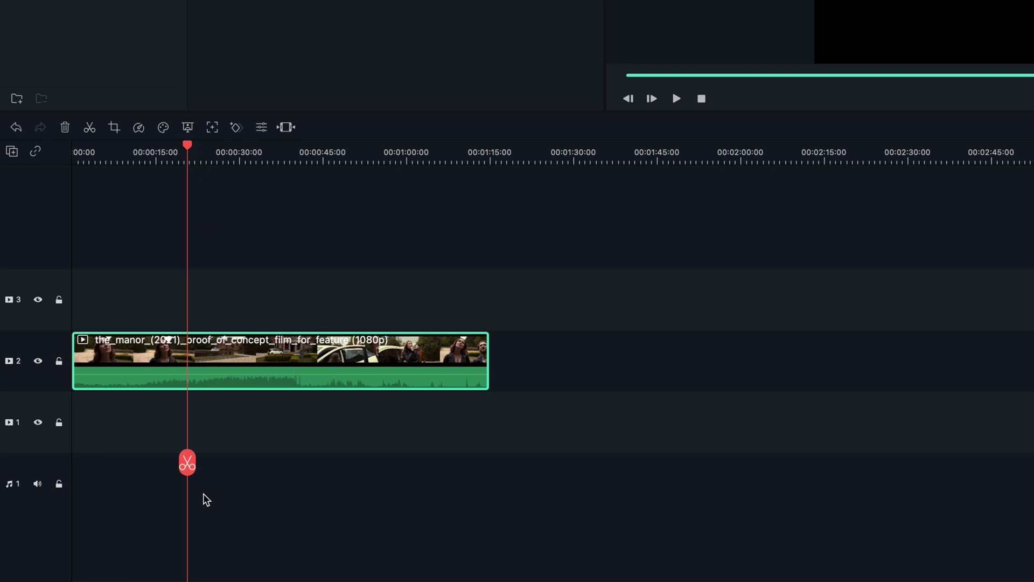
left_click(187, 464)
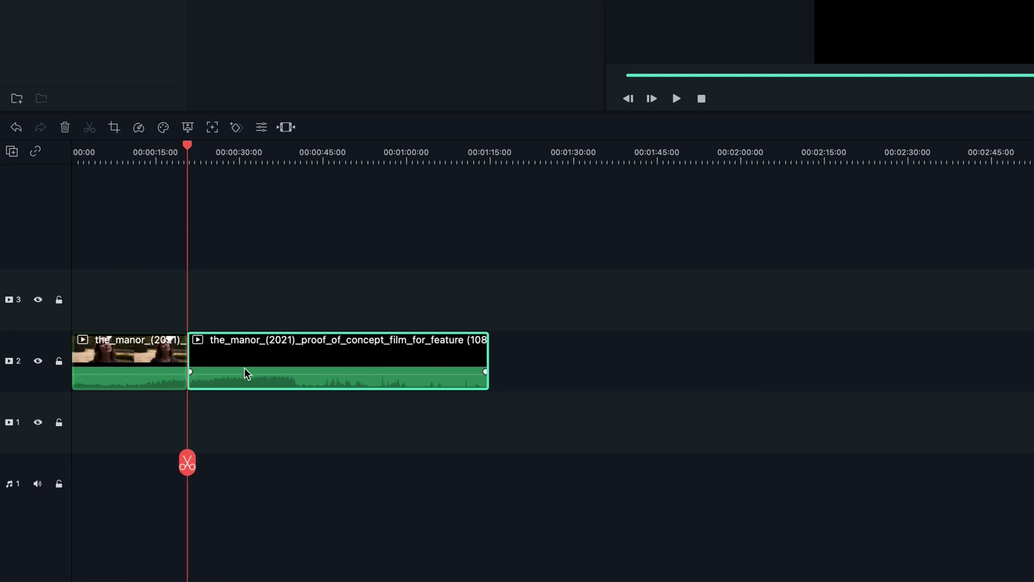
left_click_drag(248, 372, 335, 365)
scroll(387, 490, "right", 3)
scroll(370, 483, "left", 3)
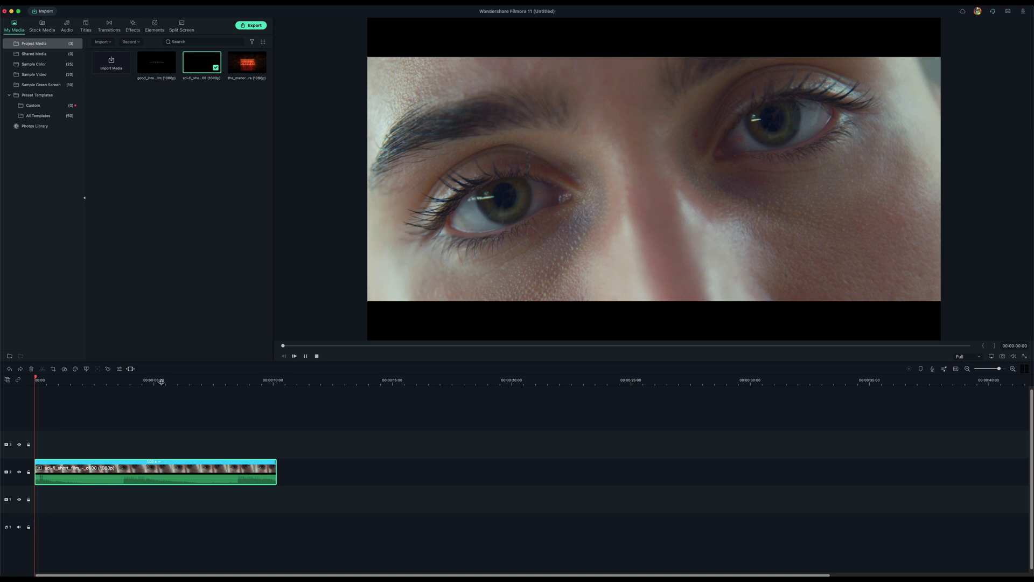
Play the sci-fi_short_film clip on track 2 from the start
key("space")
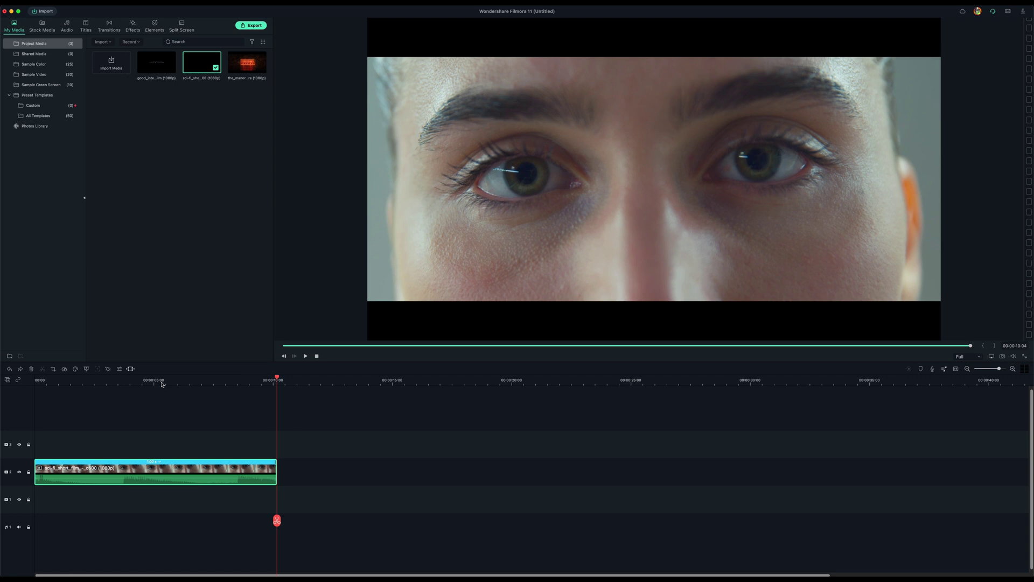
left_click_drag(283, 380, 109, 392)
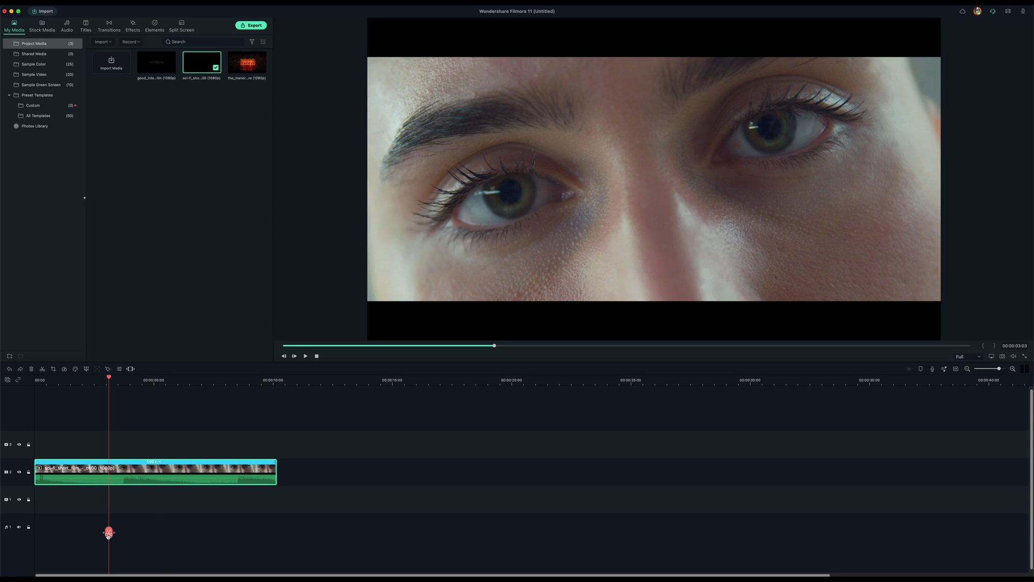
left_click(109, 533)
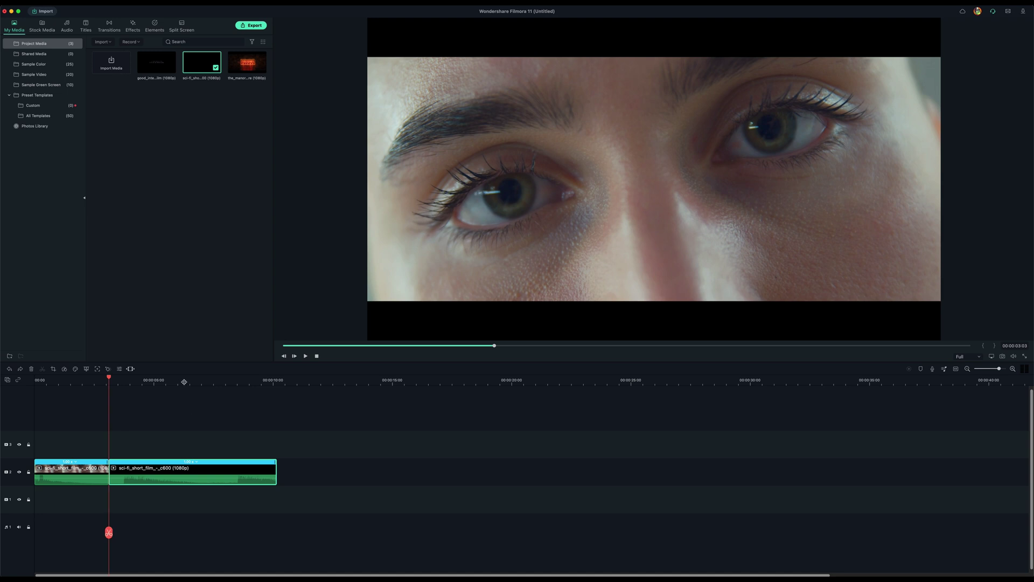
left_click(195, 381)
left_click(195, 532)
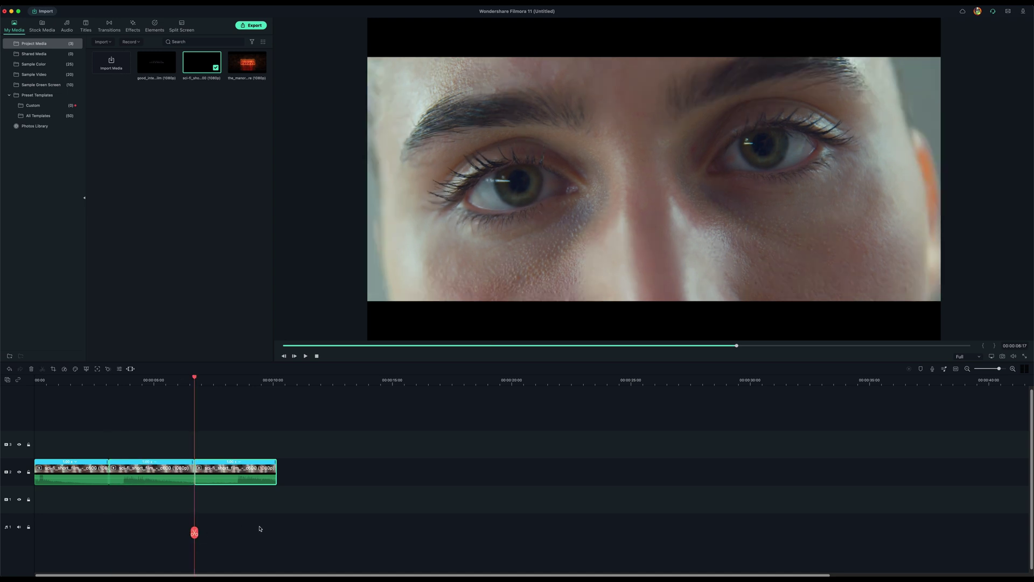
left_click(143, 477)
key("super+z")
key("super+z")
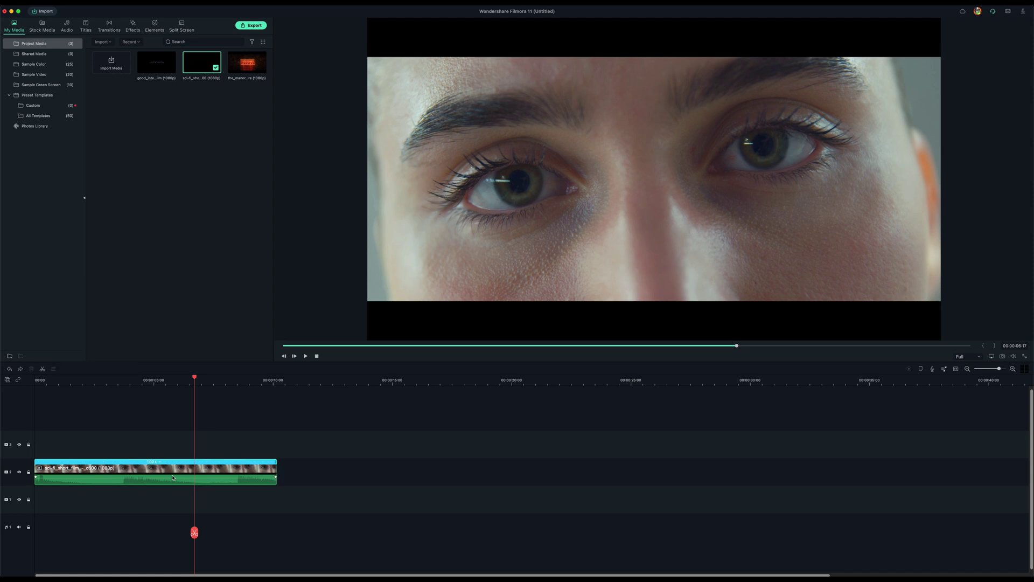
Bring up the Speed Ramping presets in the sci-fi clip's speed and duration settings
right_click(112, 473)
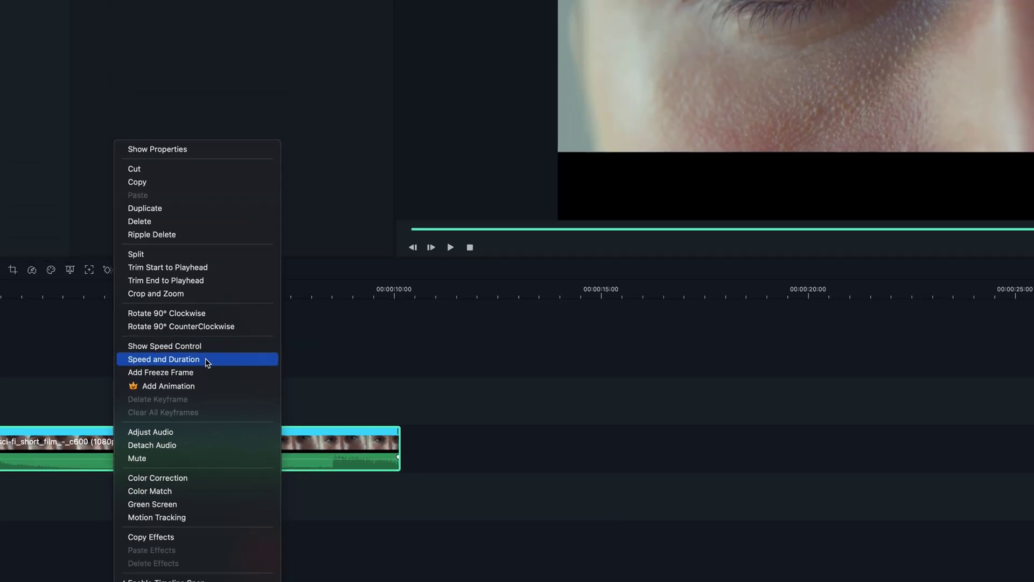
left_click(259, 283)
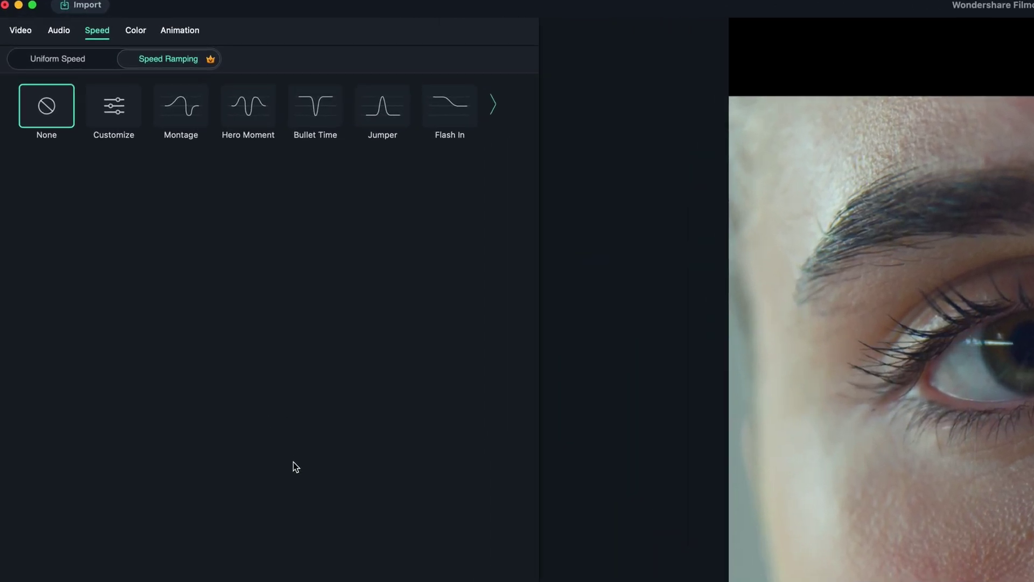
left_click(48, 48)
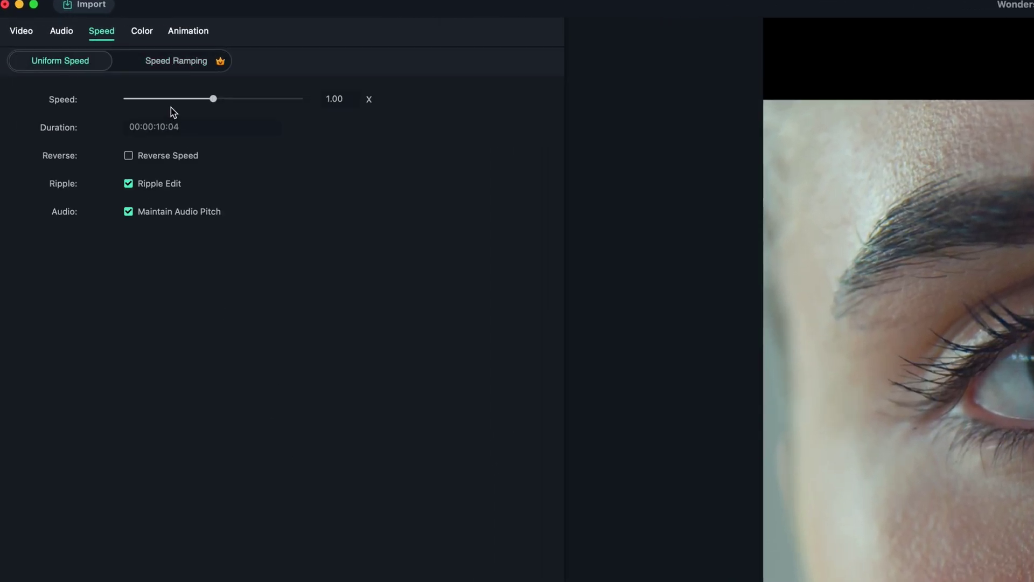
left_click(184, 67)
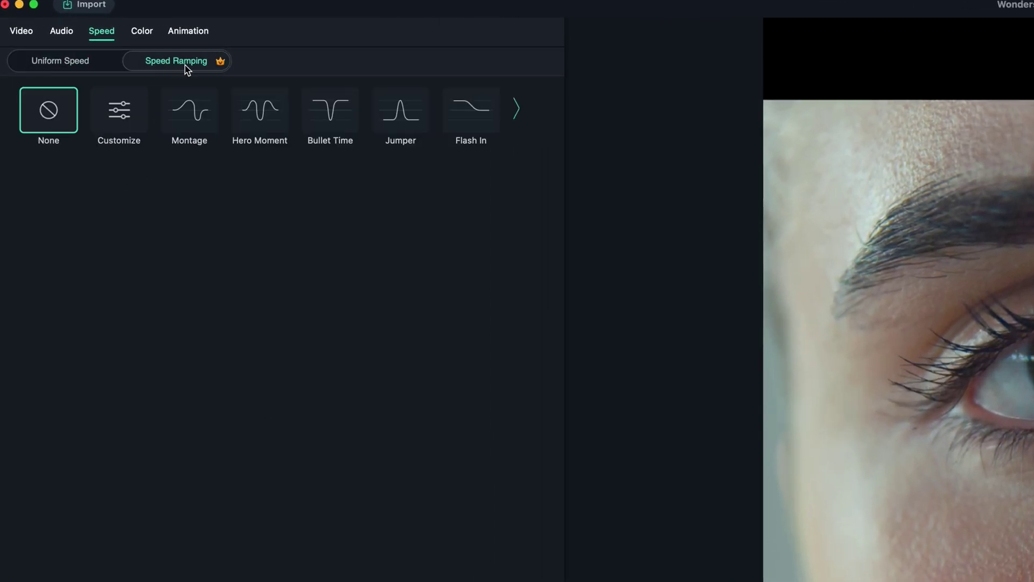
Apply Hero Moment, preview it from the clip start, then reset the ramp to None
left_click(264, 119)
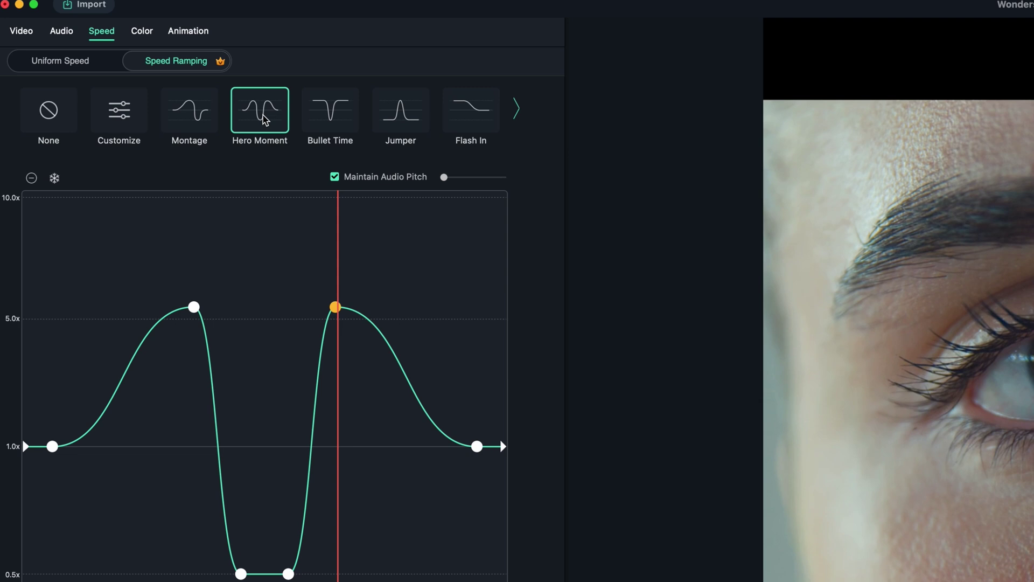
left_click(41, 198)
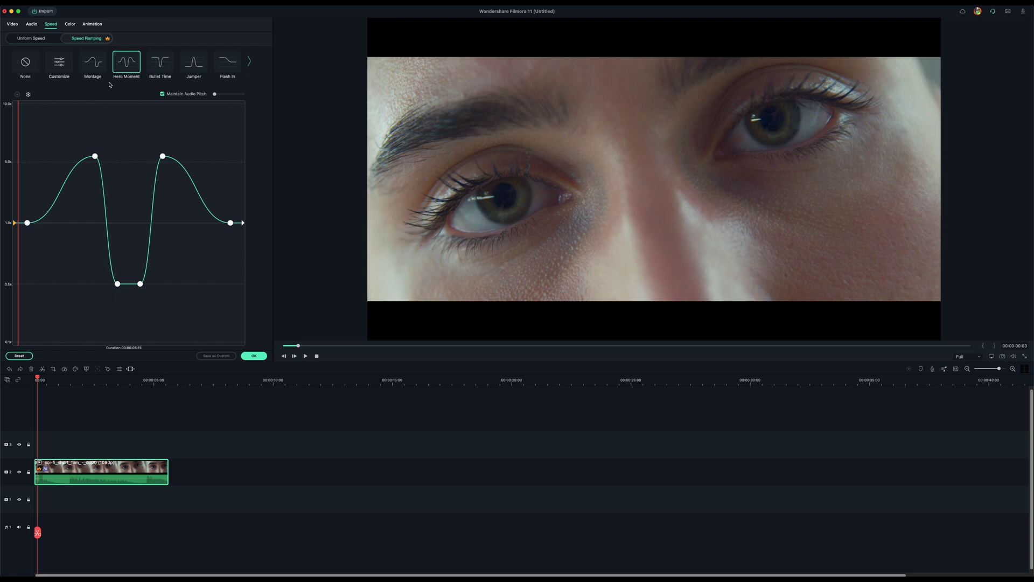
key("space")
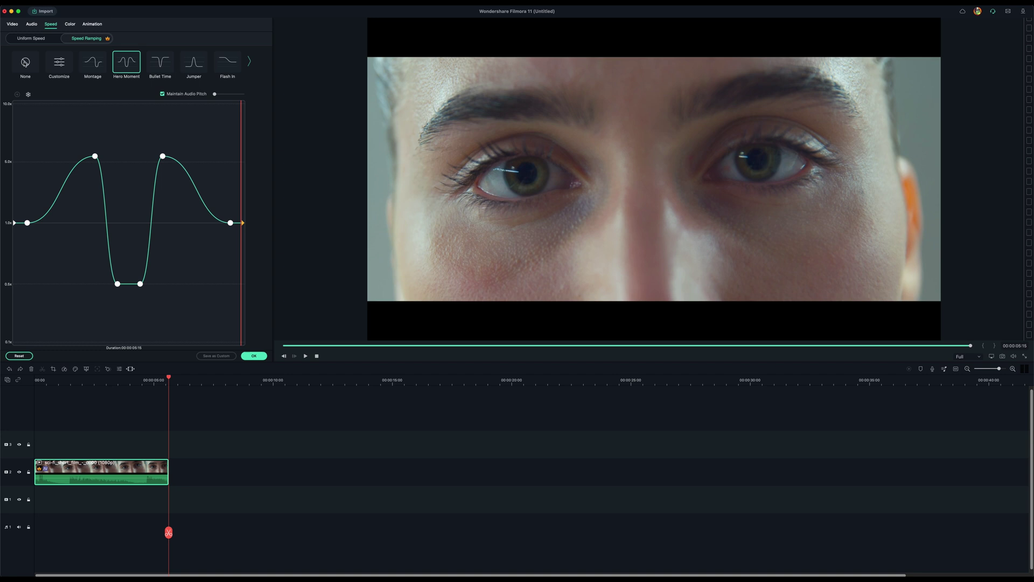
left_click(24, 63)
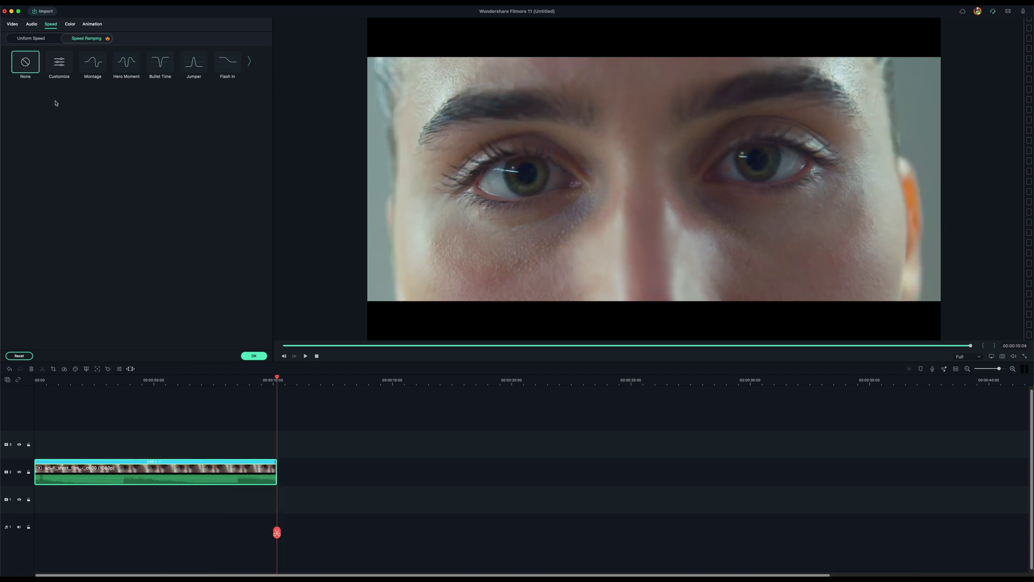
Build a Customize speed curve peaking near 10x early, with later keyframes held at 1.0x
left_click(58, 69)
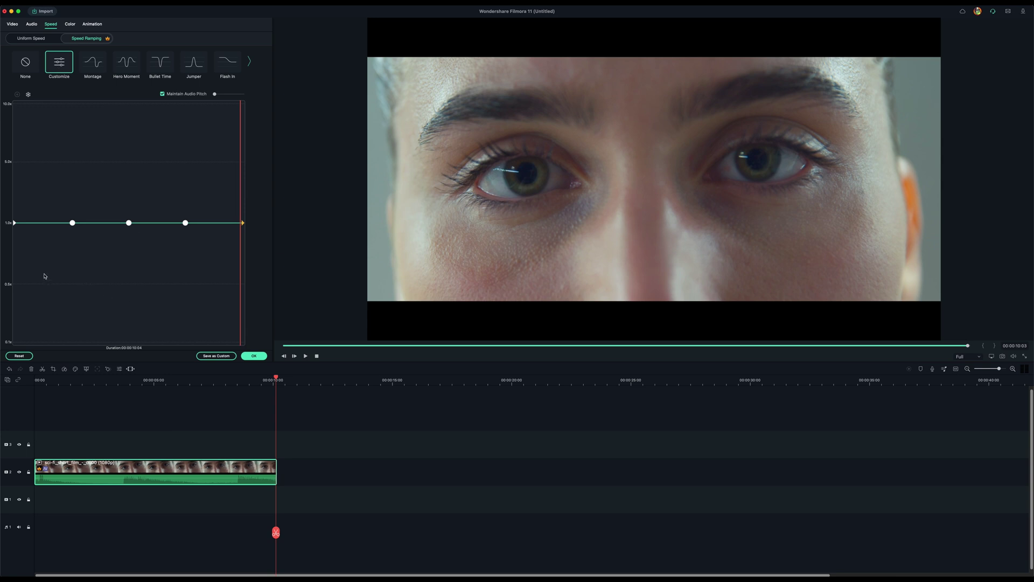
left_click(48, 104)
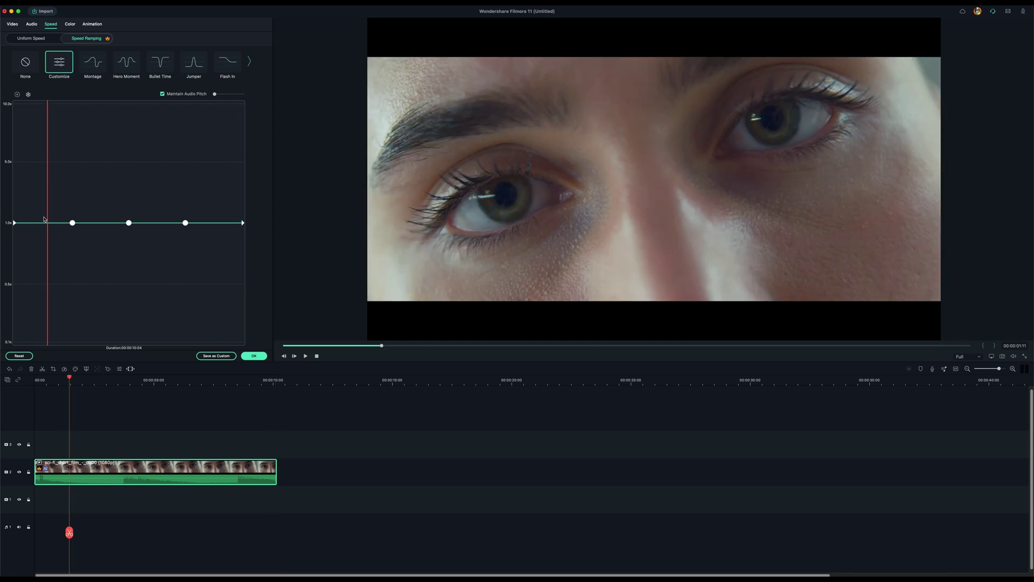
key("Left")
left_click_drag(73, 222, 54, 108)
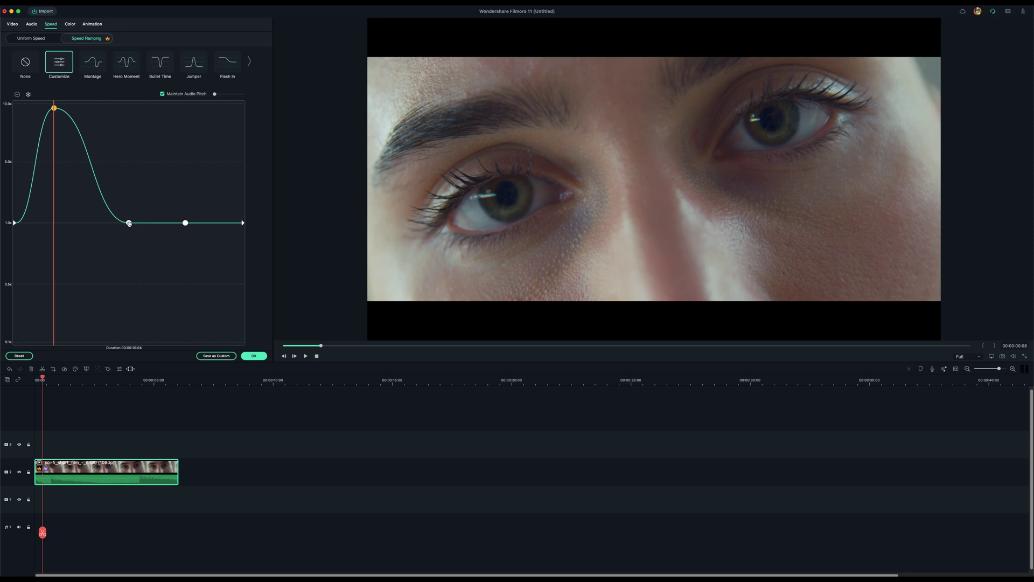
left_click_drag(128, 223, 187, 223)
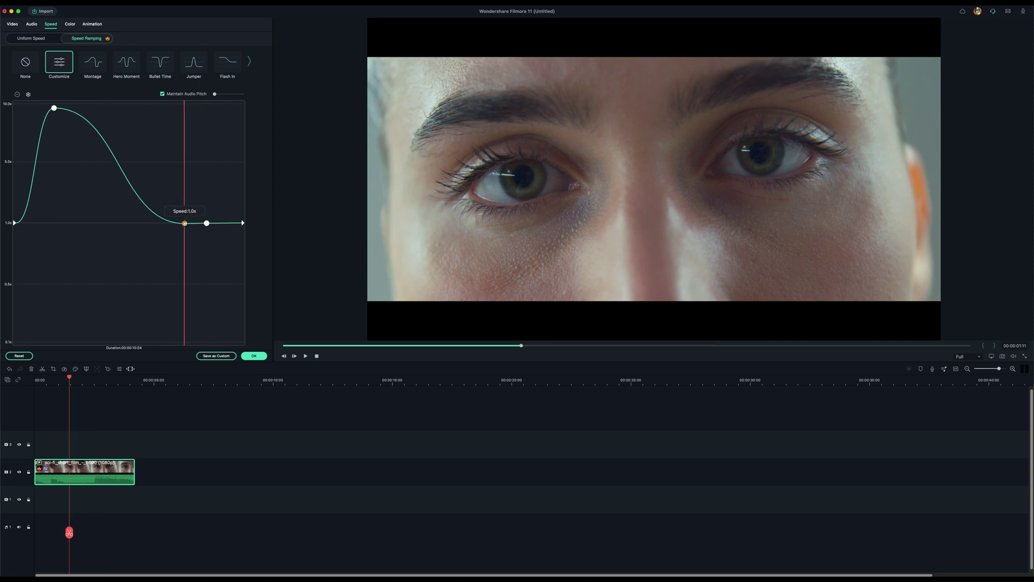
left_click(54, 109)
left_click_drag(58, 108, 76, 107)
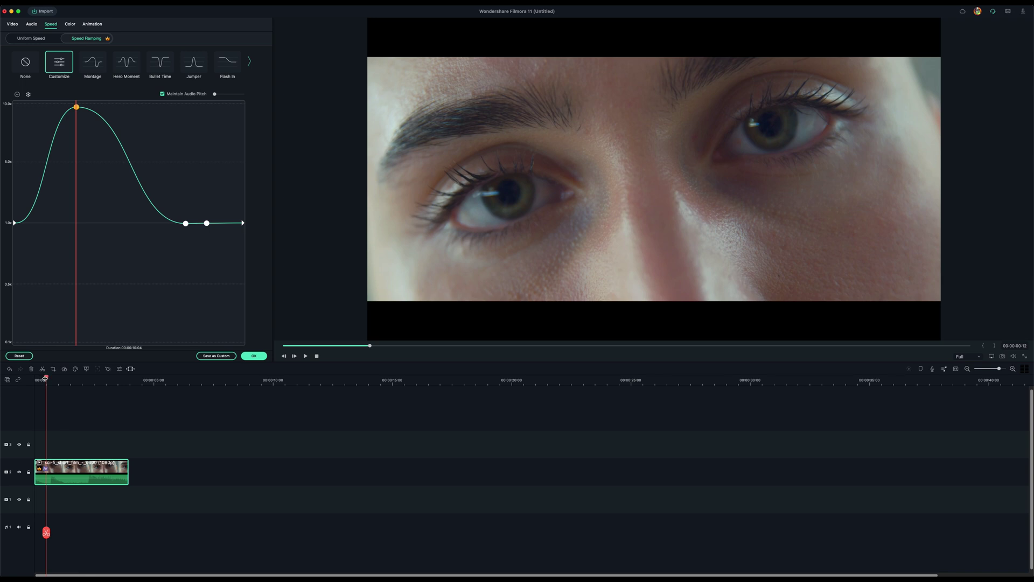
scroll(45, 378, "up", 3)
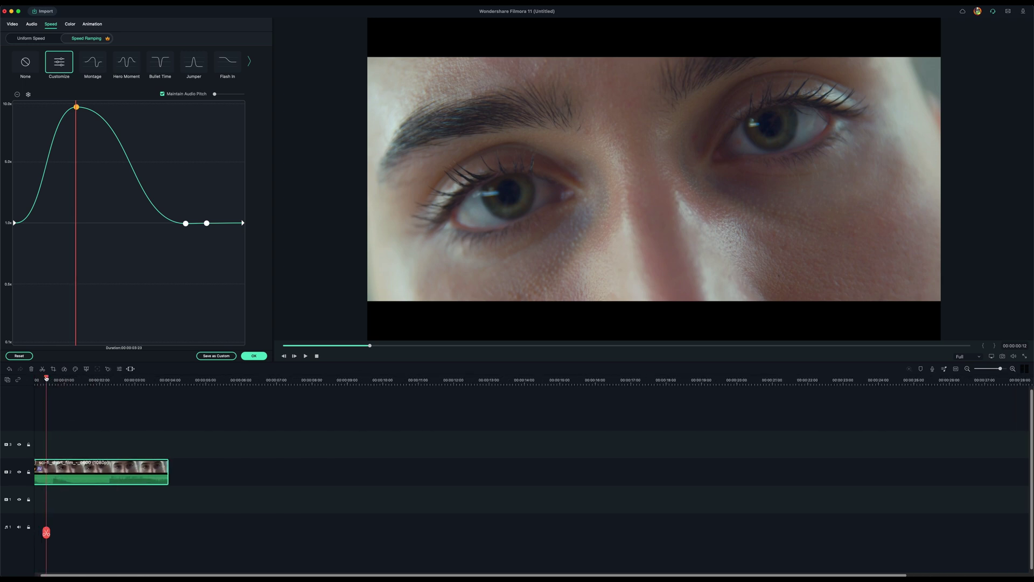
Replay the 00:00:03:23 custom-ramped eye clip from the start twice
left_click_drag(47, 378, 35, 378)
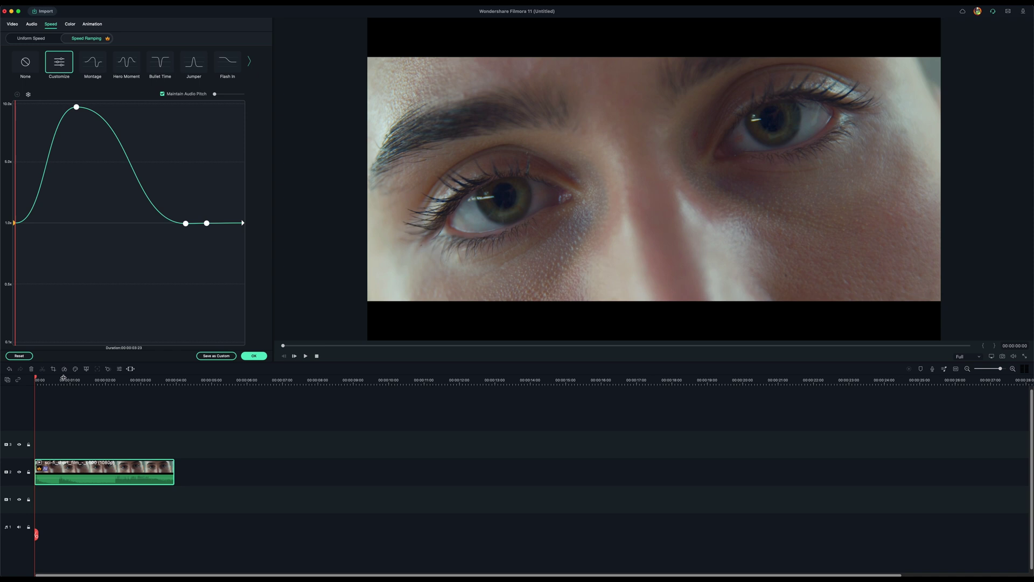
key("space")
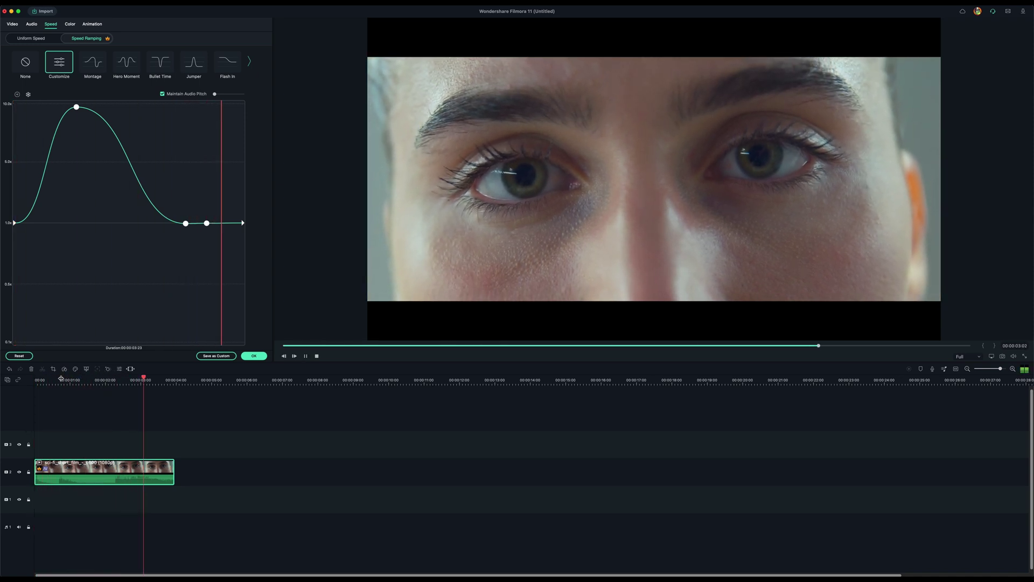
key("space")
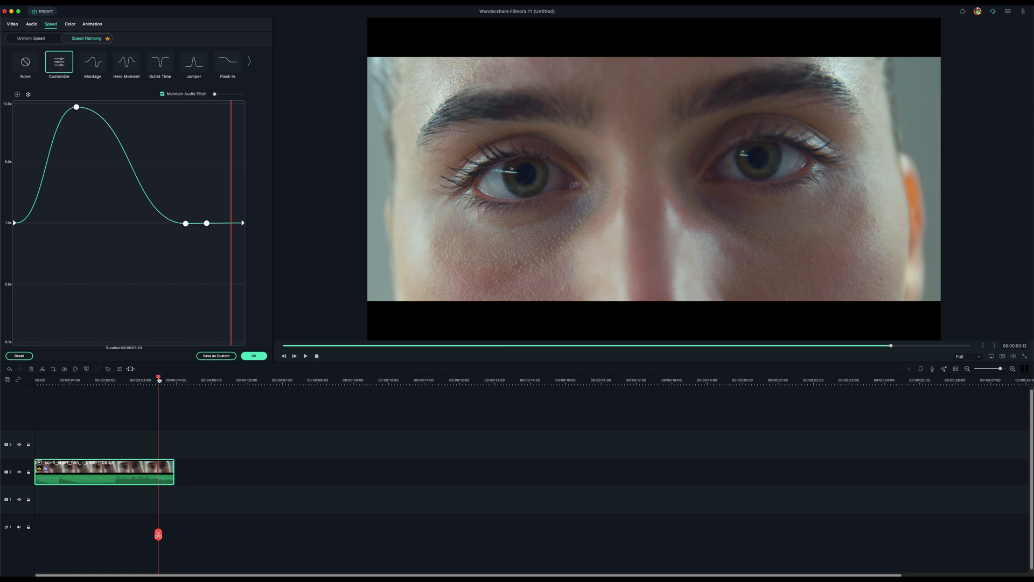
left_click_drag(159, 379, 34, 380)
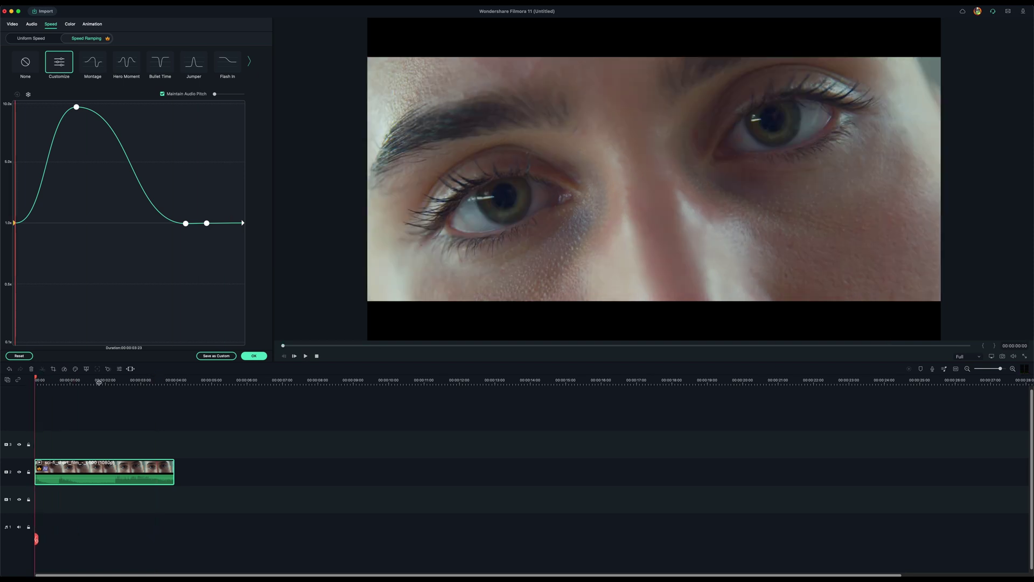
key("space")
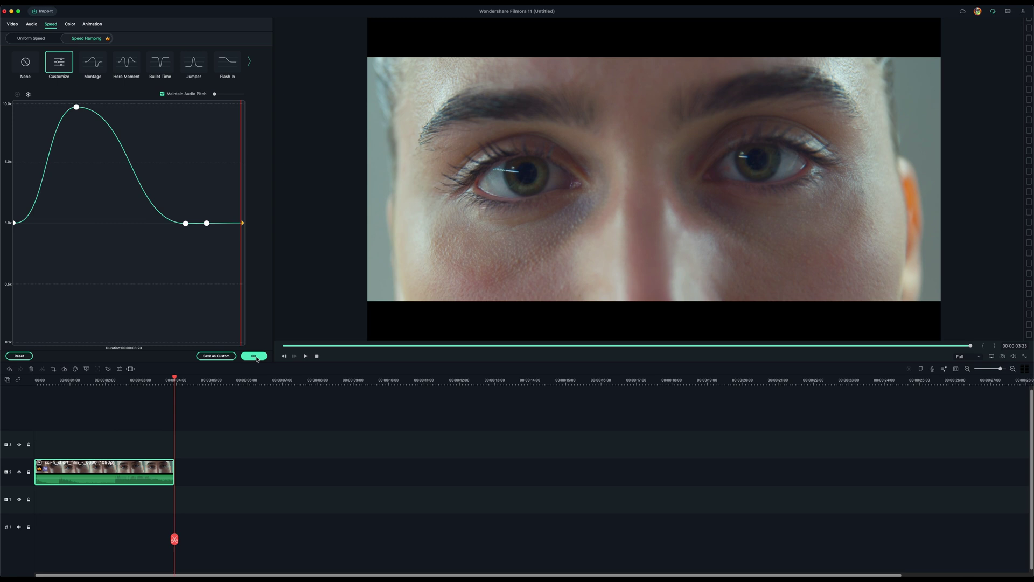
Lower the 10x peak and reshape the curve into a slight slowdown dip with a new keyframe
left_click_drag(76, 107, 87, 246)
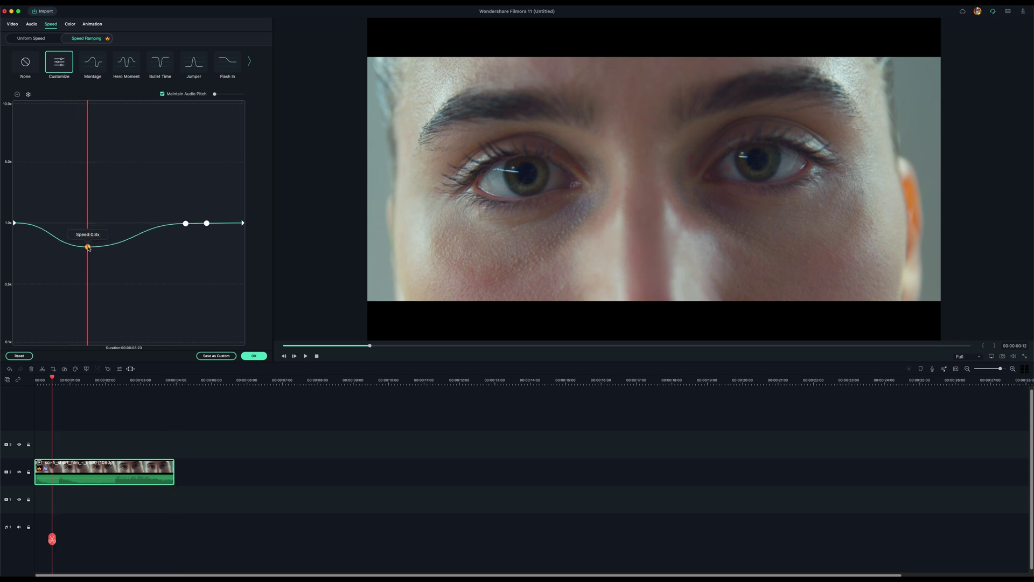
left_click_drag(185, 223, 107, 225)
left_click(15, 223)
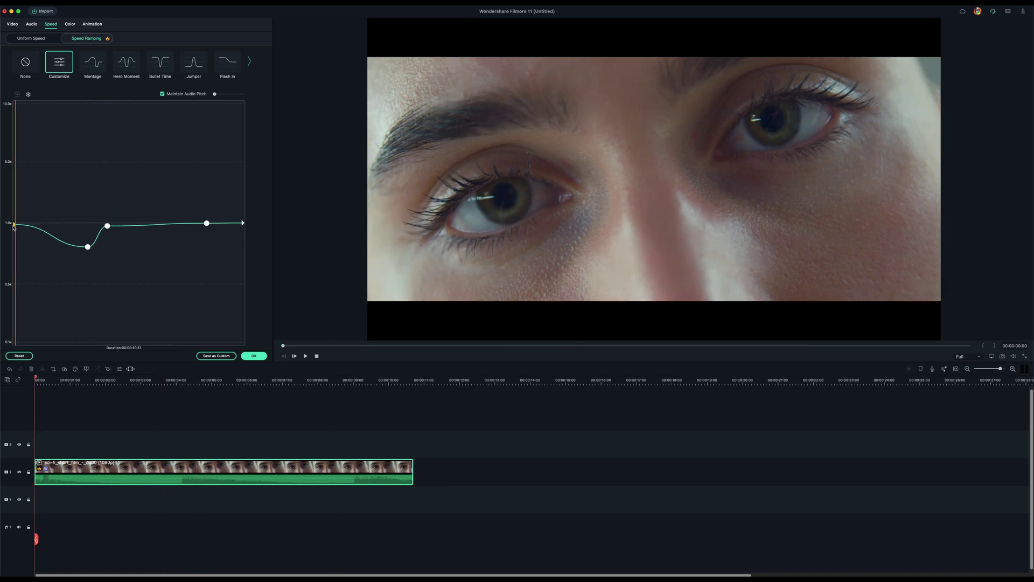
left_click(56, 224)
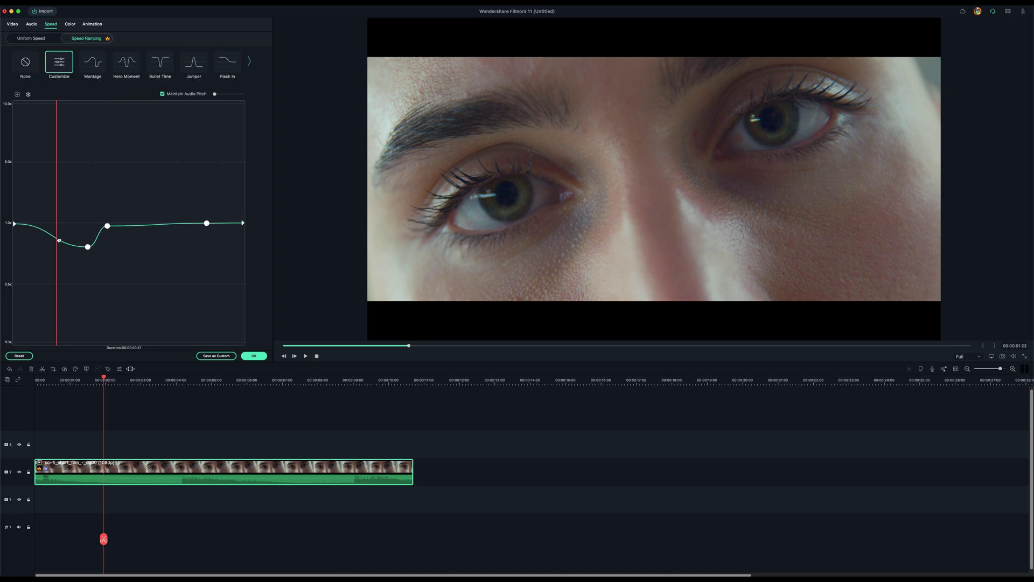
left_click(87, 247)
left_click_drag(87, 247, 72, 248)
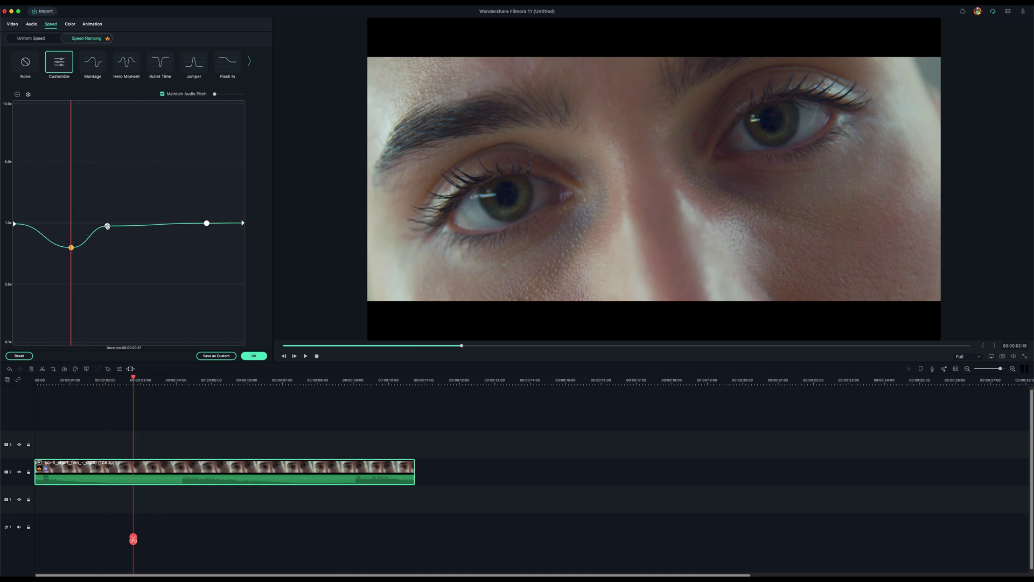
Preview the dip ramp, then raise the middle keyframe to about 5.8x
scroll(39, 383, "down", 3)
left_click(37, 380)
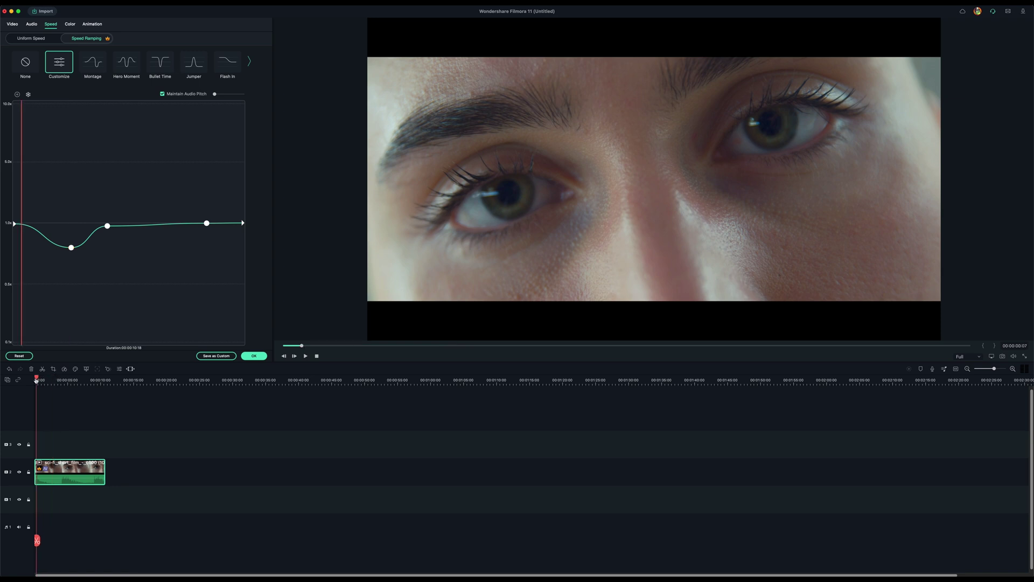
key("space")
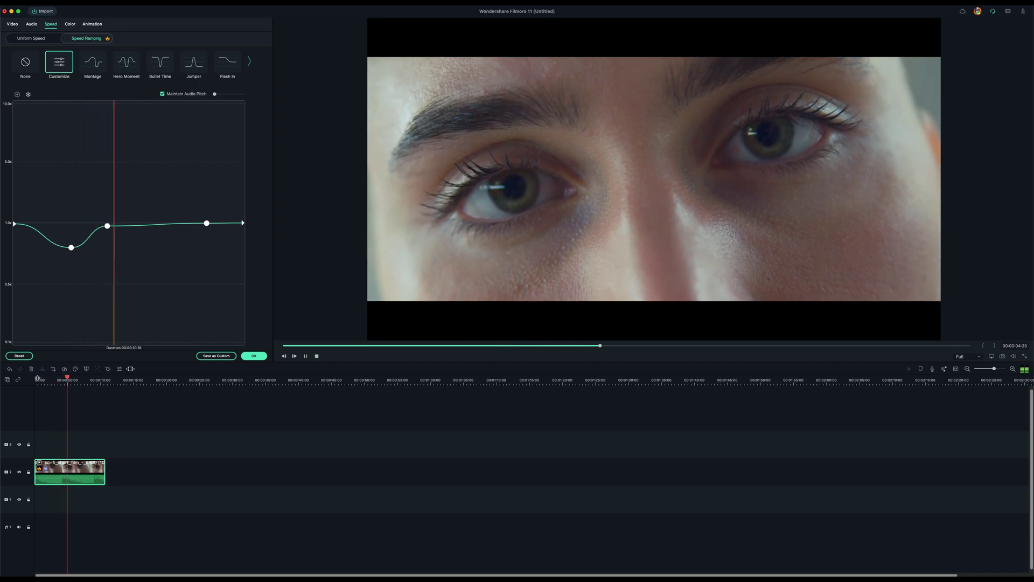
key("space")
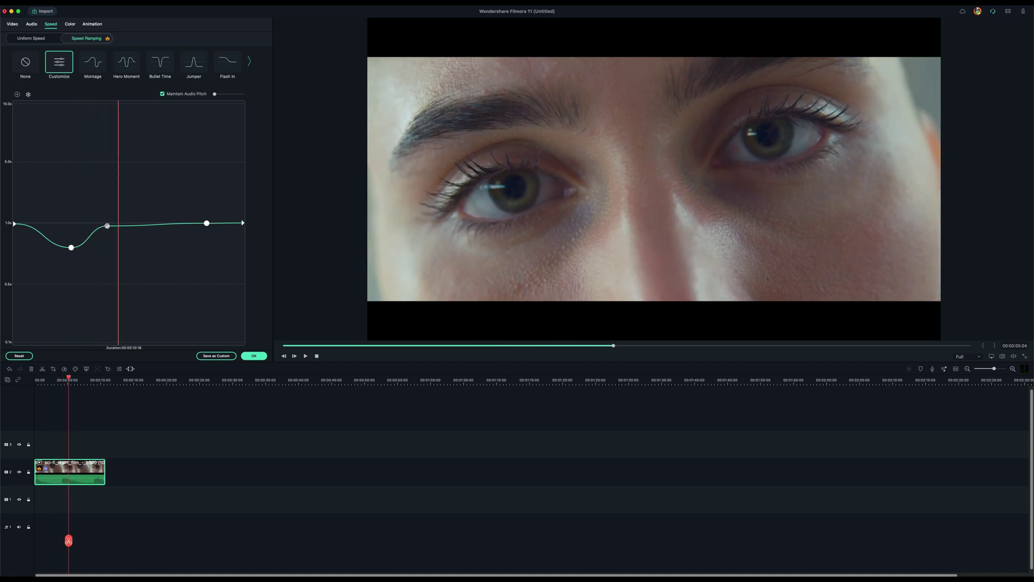
left_click_drag(107, 225, 115, 152)
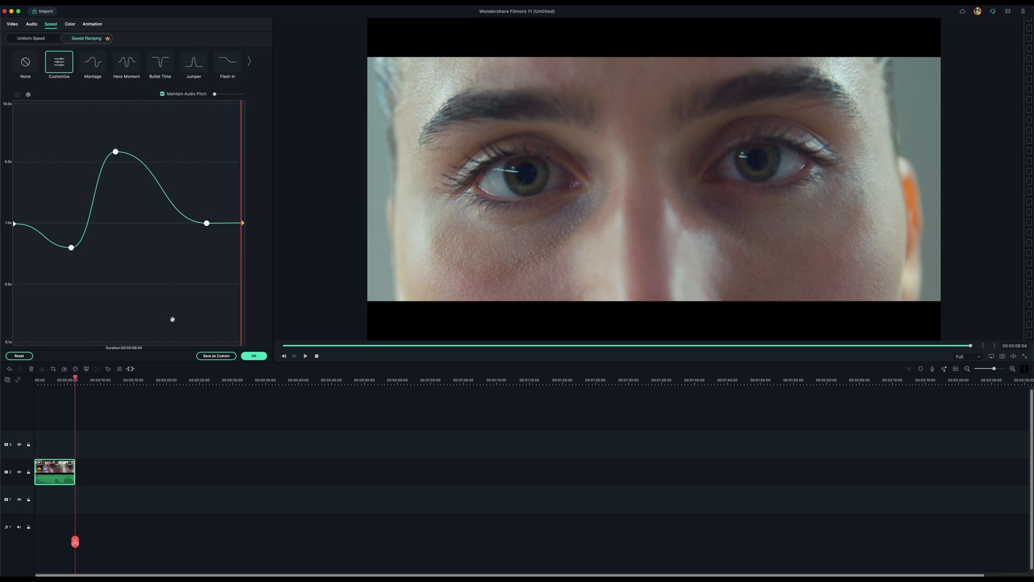
Play the speed-ramped eye clip from the start to preview the final ramp
key("space")
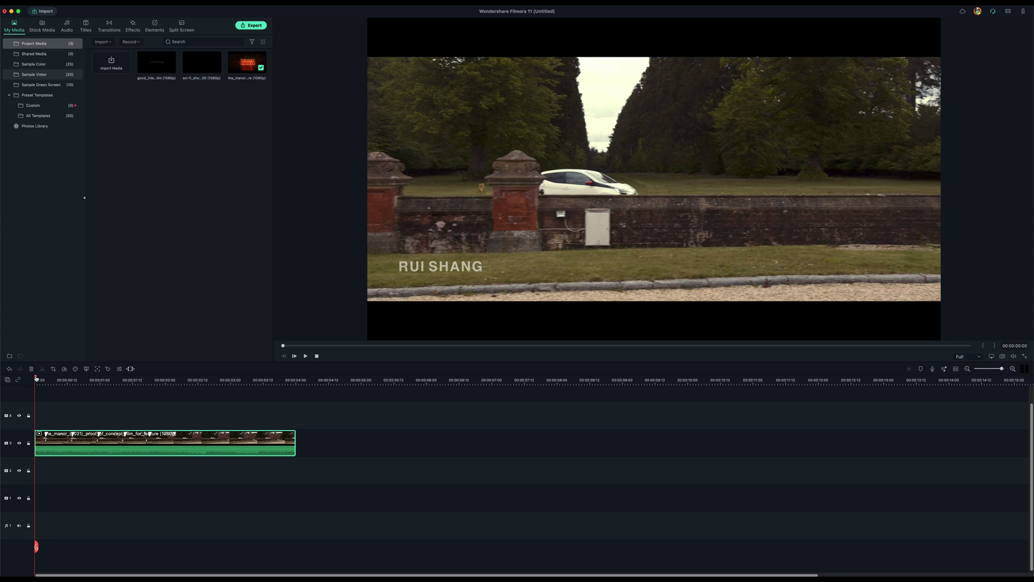
key("space")
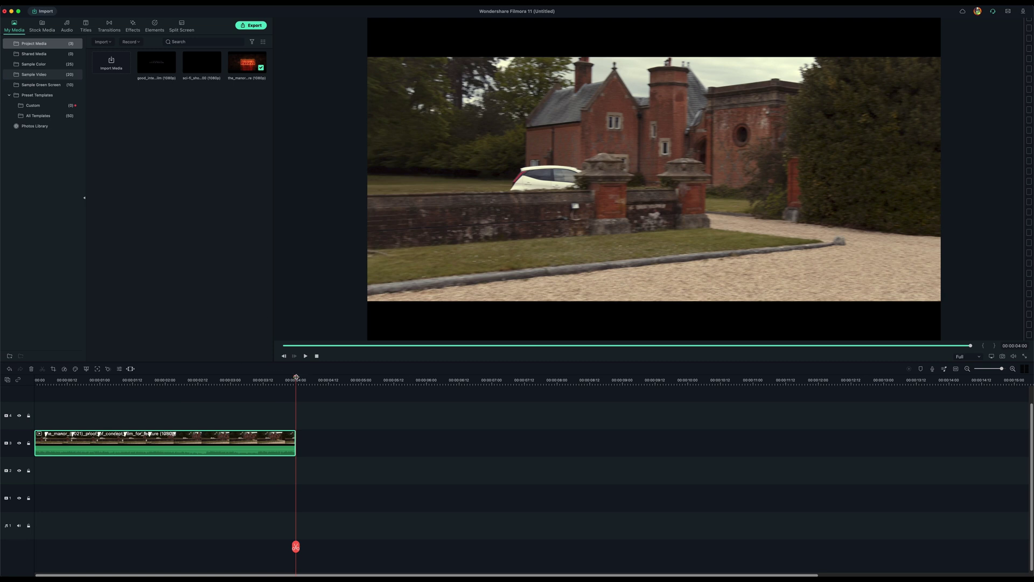
left_click_drag(296, 378, 65, 380)
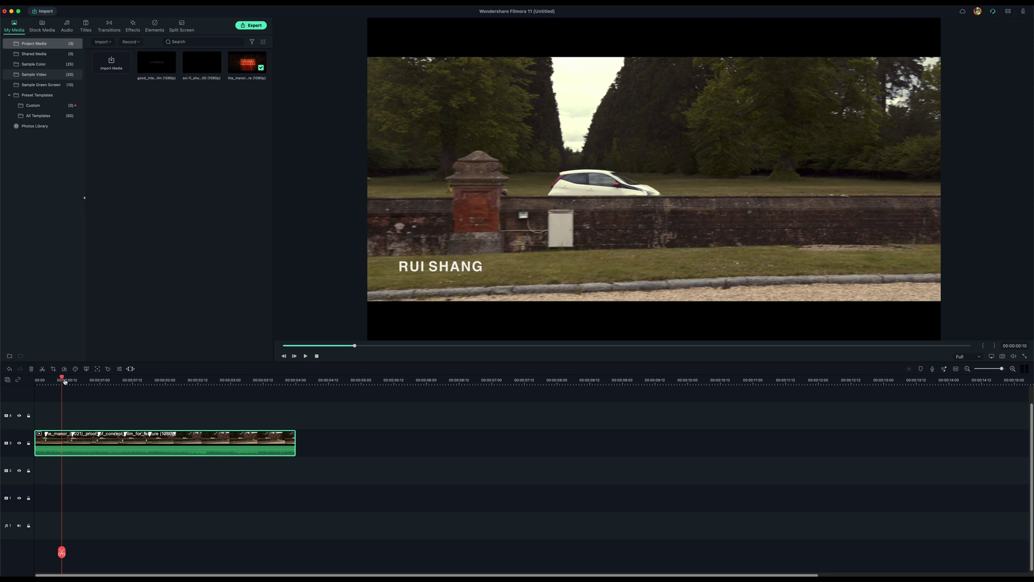
left_click_drag(63, 381, 35, 380)
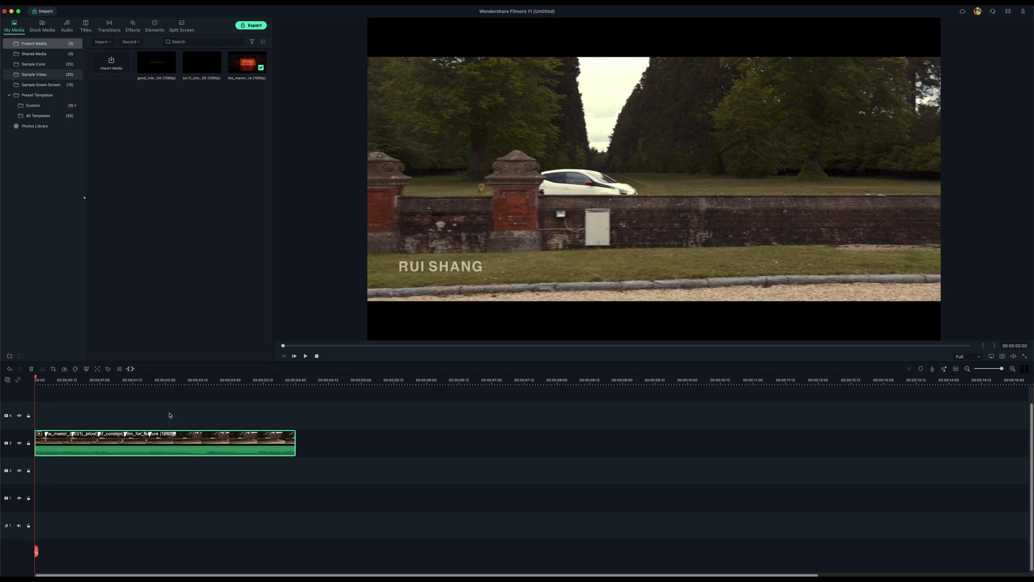
Motion-track the white car in the manor clip with a tracking box shrunk around it
double_click(143, 445)
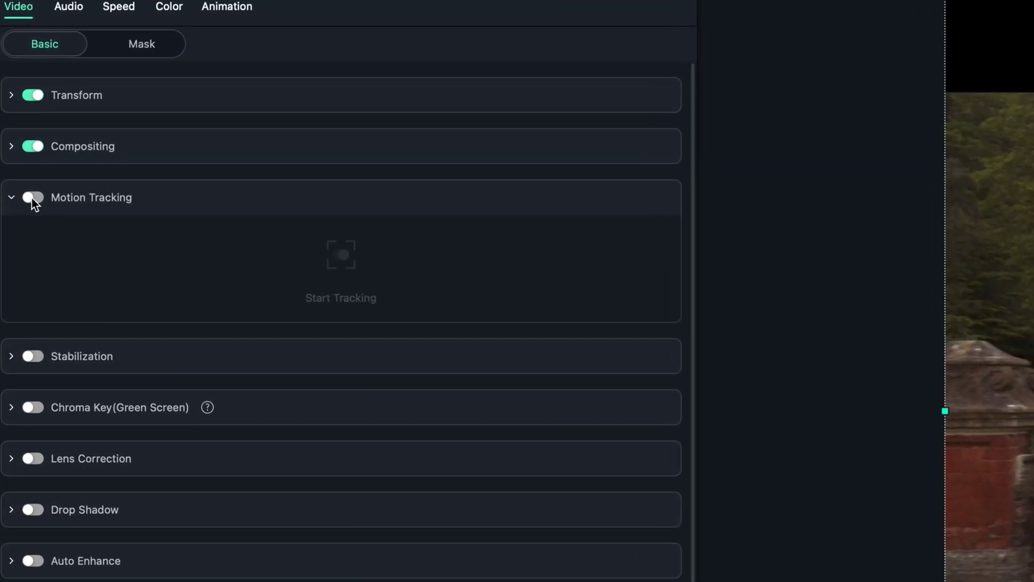
left_click(32, 197)
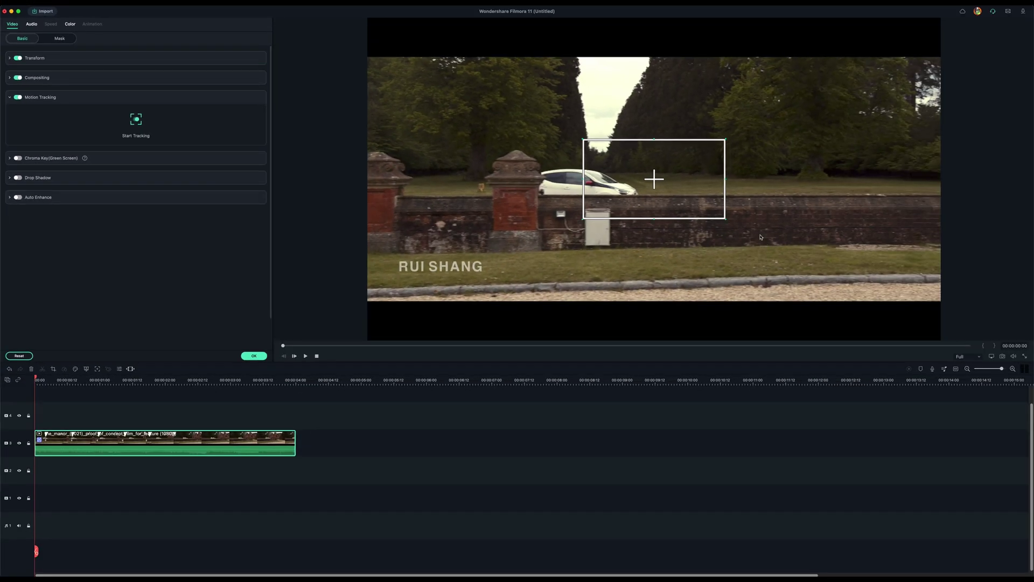
left_click_drag(726, 219, 577, 182)
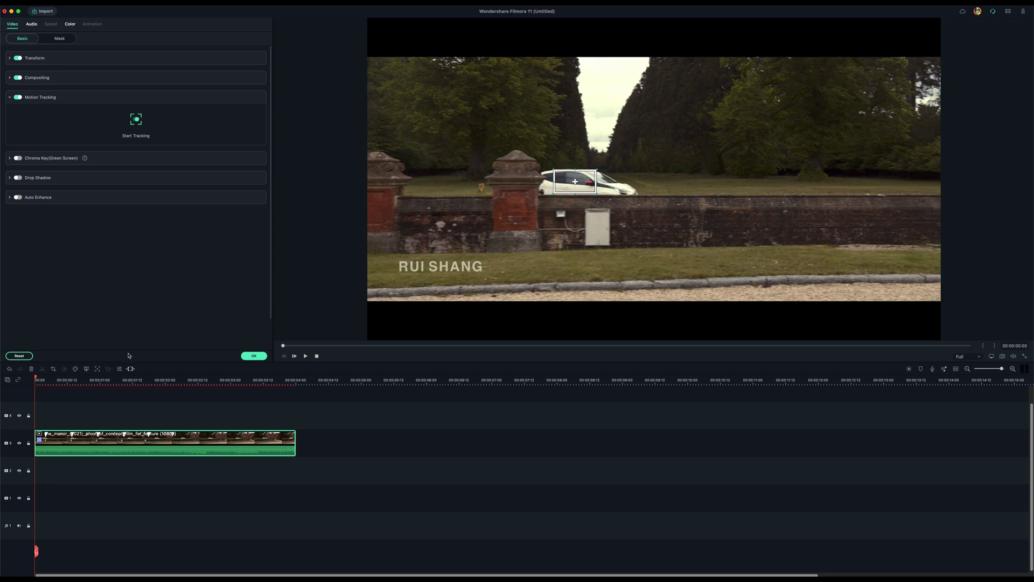
left_click(137, 122)
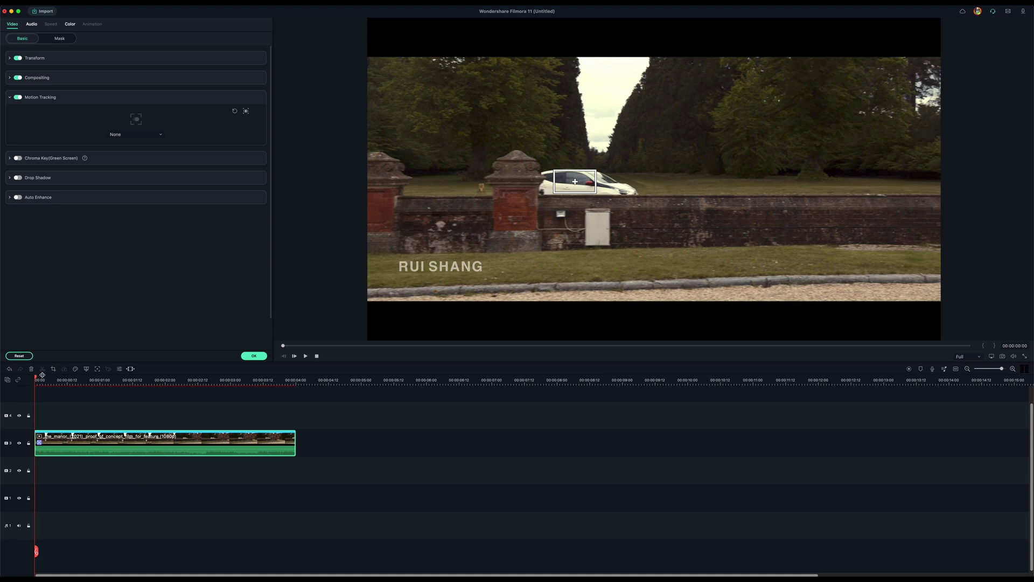
left_click(261, 357)
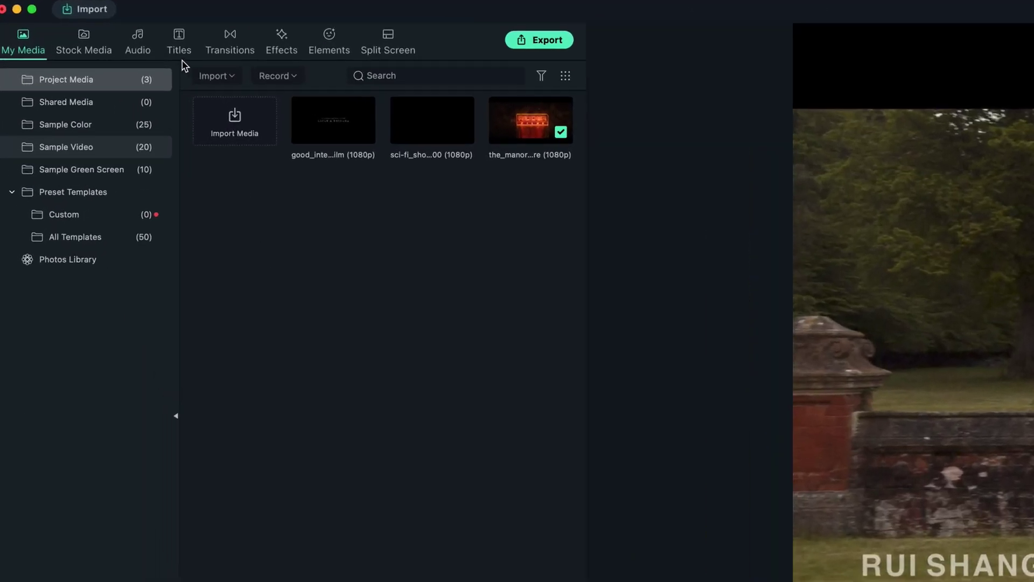
Place a Basic 6 plain-text title above the manor clip, trimmed to 00:00:04:00
left_click(177, 41)
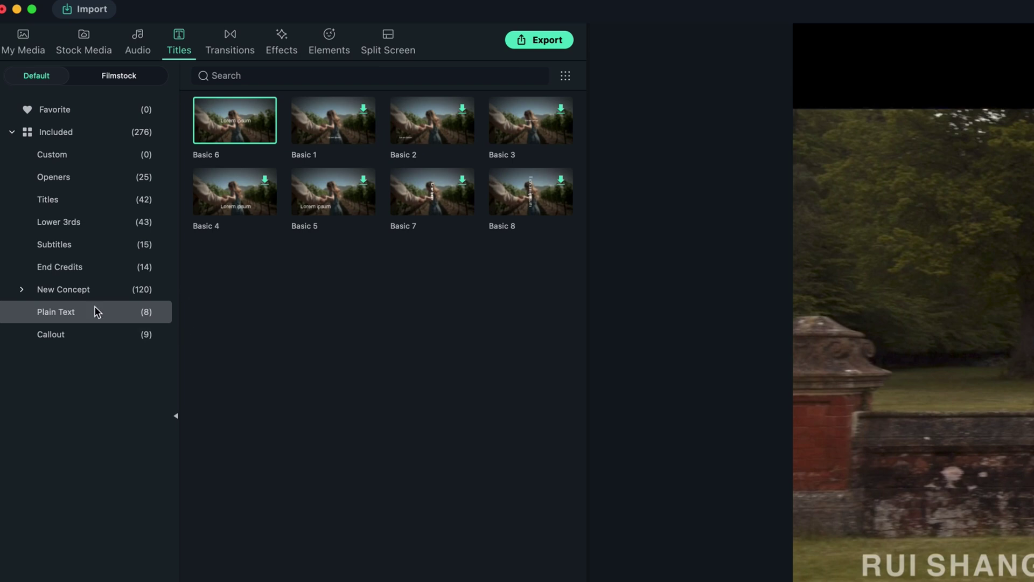
left_click_drag(231, 123, 113, 421)
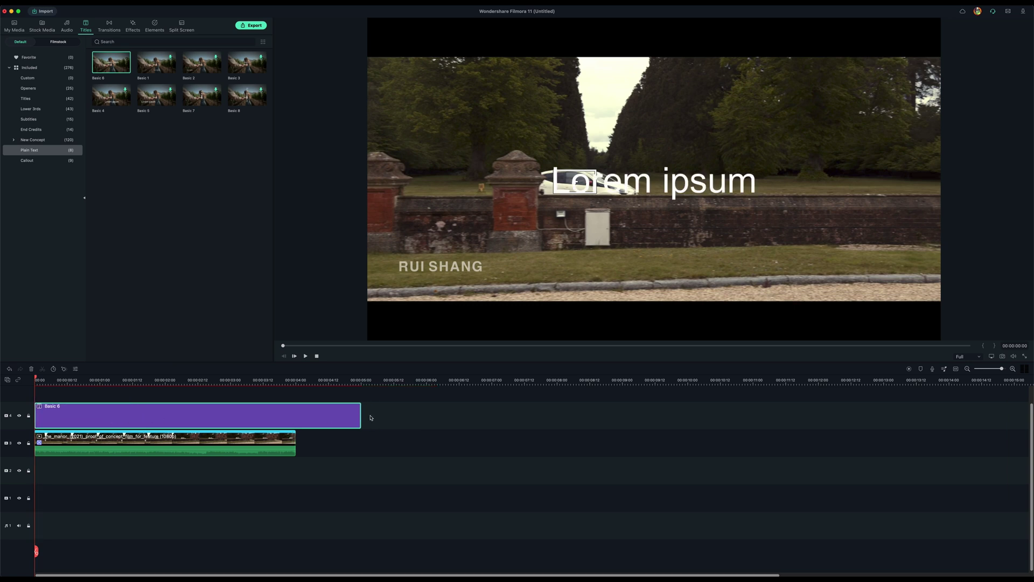
left_click_drag(360, 414, 296, 414)
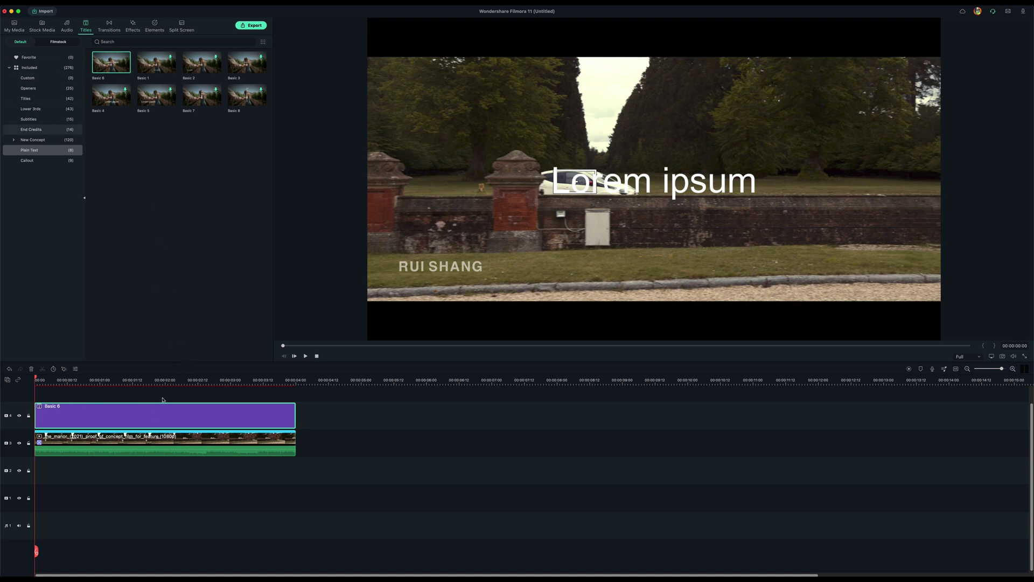
Replace the Basic 6 title's 'Lorem ipsum' placeholder with the text 'CAR'
double_click(156, 419)
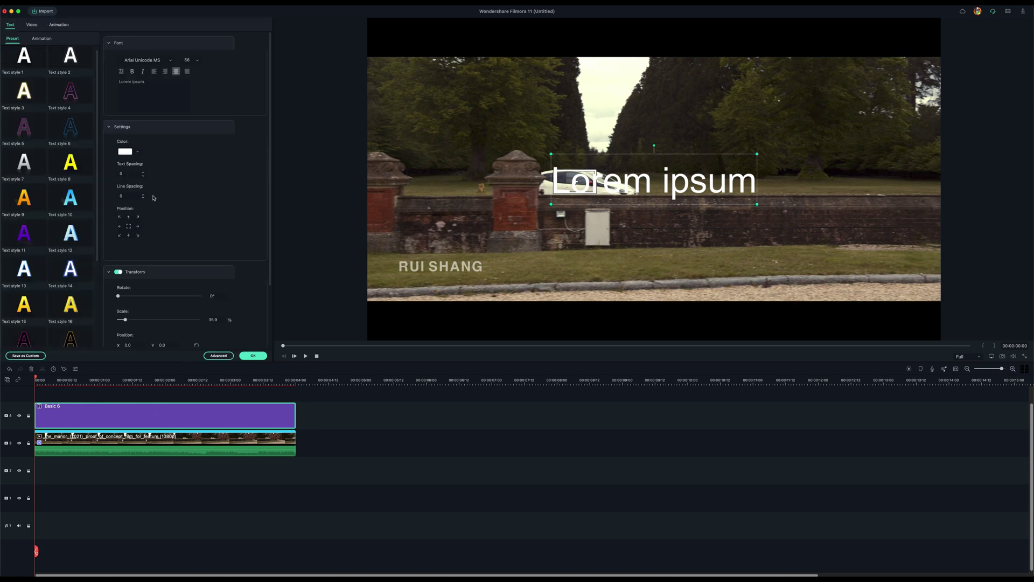
left_click(144, 84)
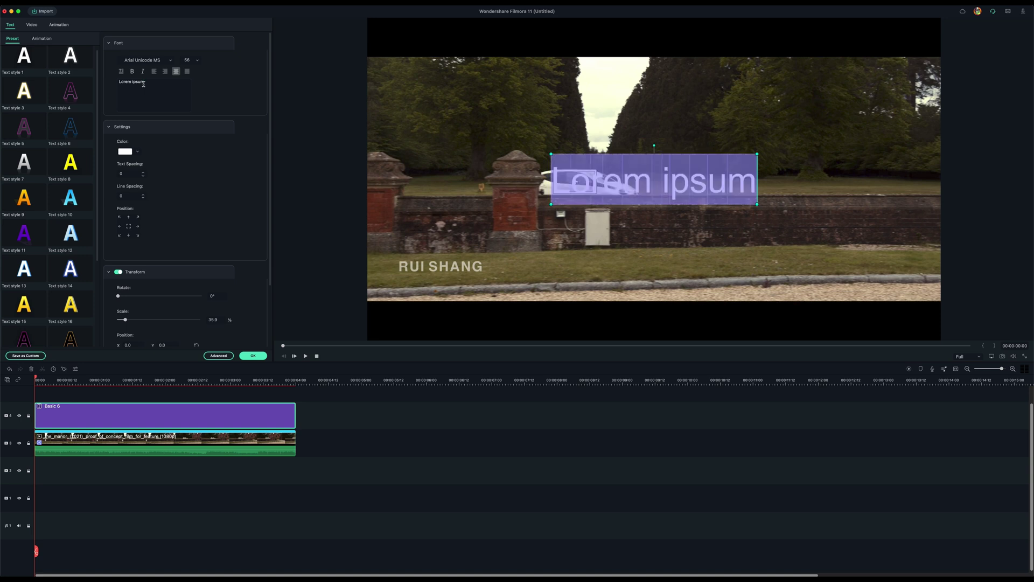
type("CAR")
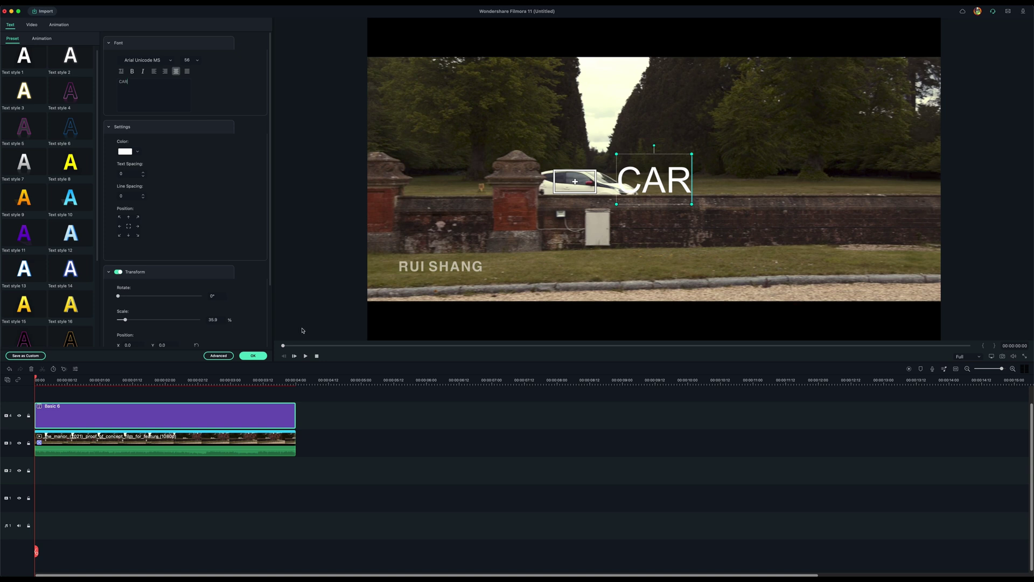
left_click(254, 357)
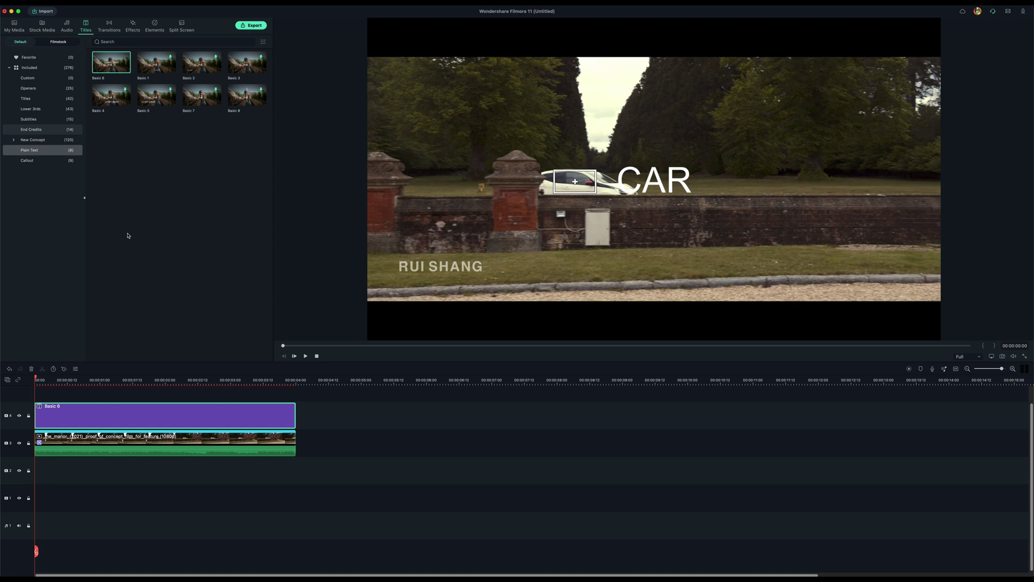
Link the Basic 6 title to the car clip's motion track so it follows the car
double_click(139, 447)
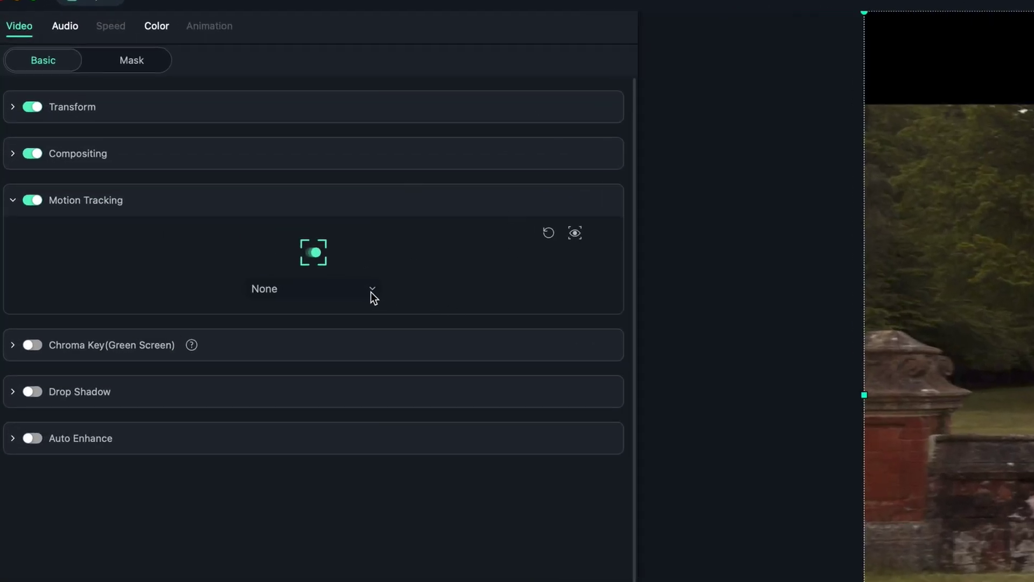
left_click(371, 293)
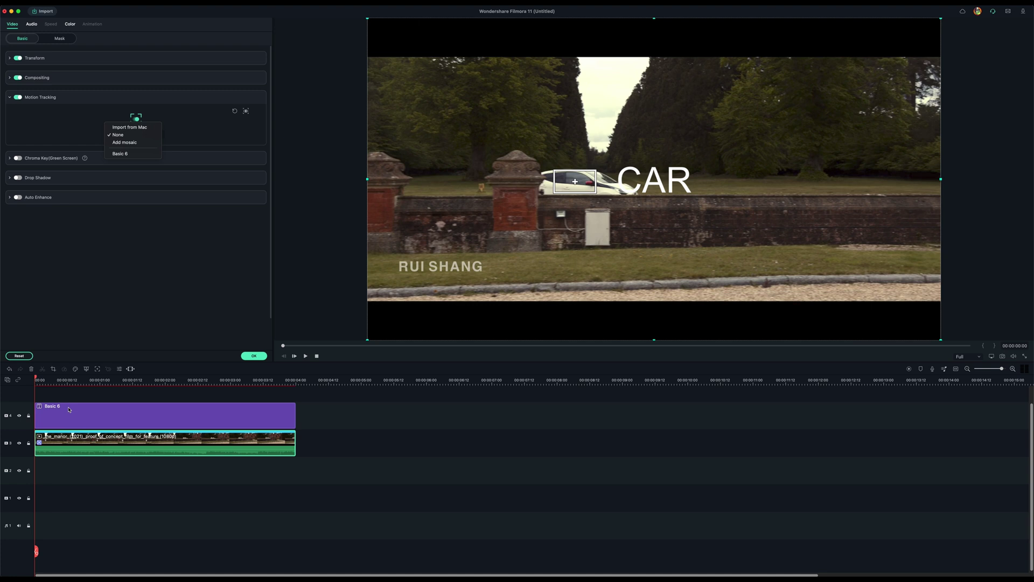
left_click(123, 154)
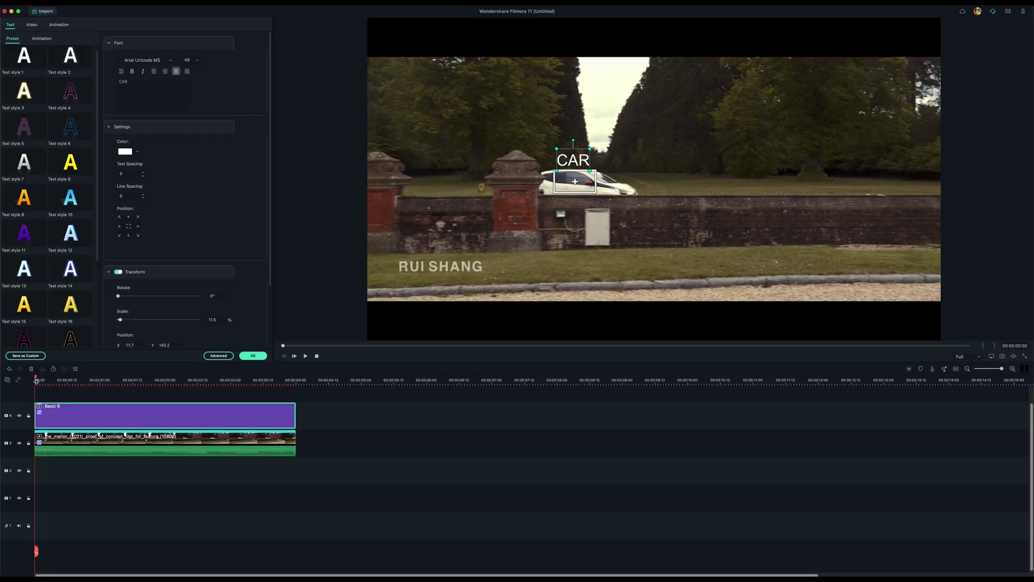
Play the clip to confirm the CAR title travels just above the white car
key("space")
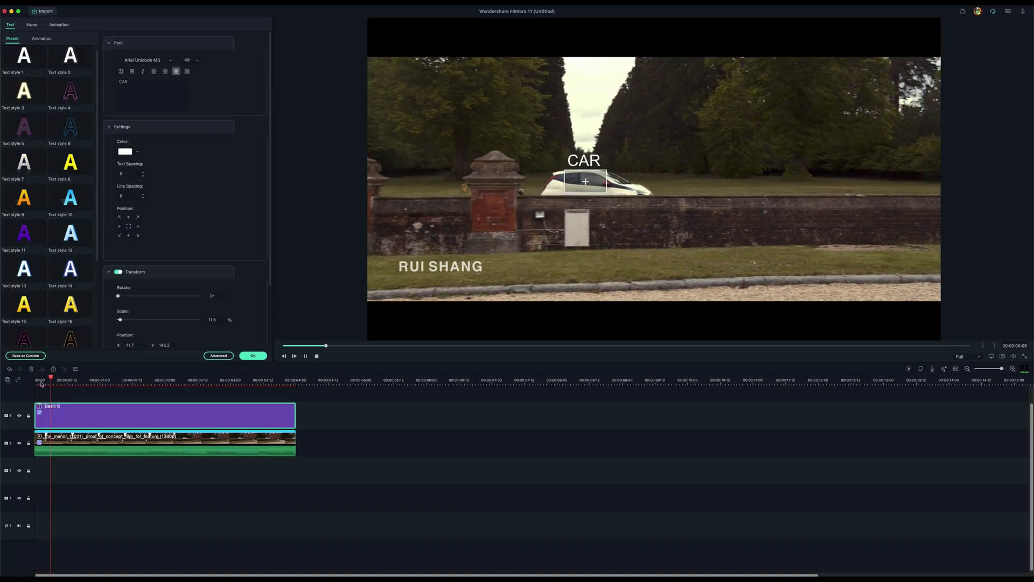